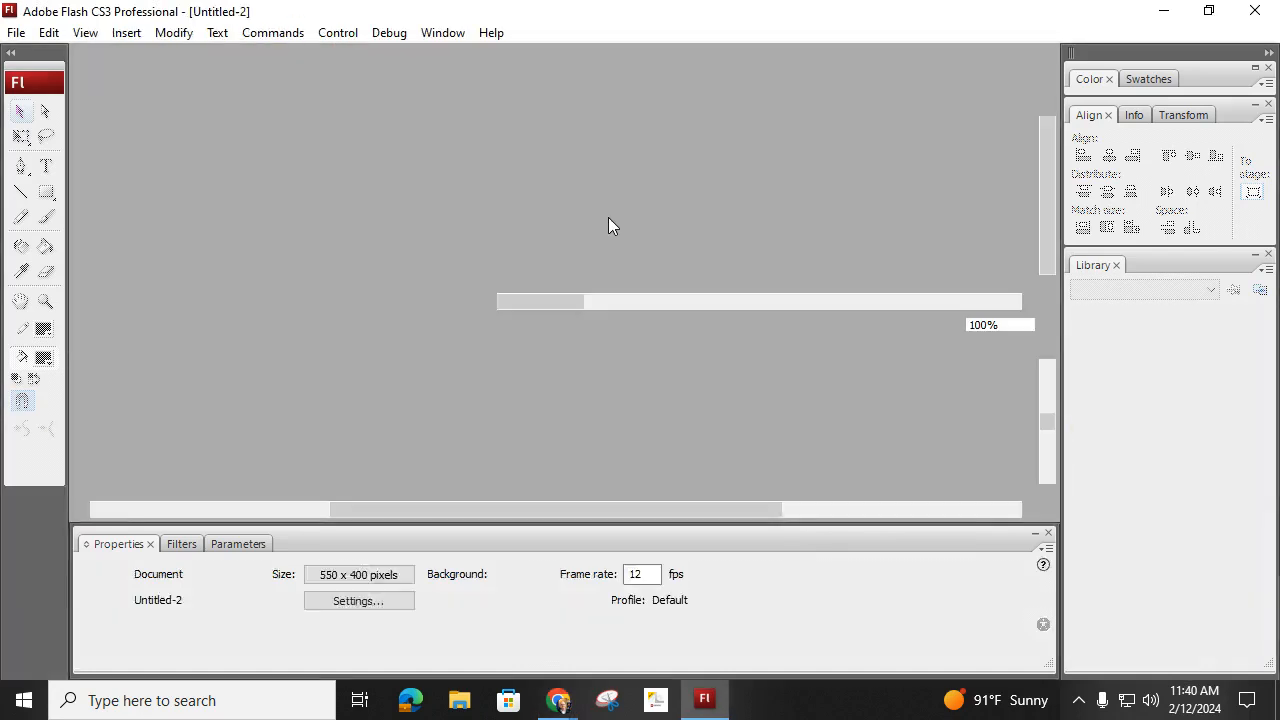
- Open the document properties and give the document the title "kaboom"
{"action": "left_click", "coordinate": [176, 34]}
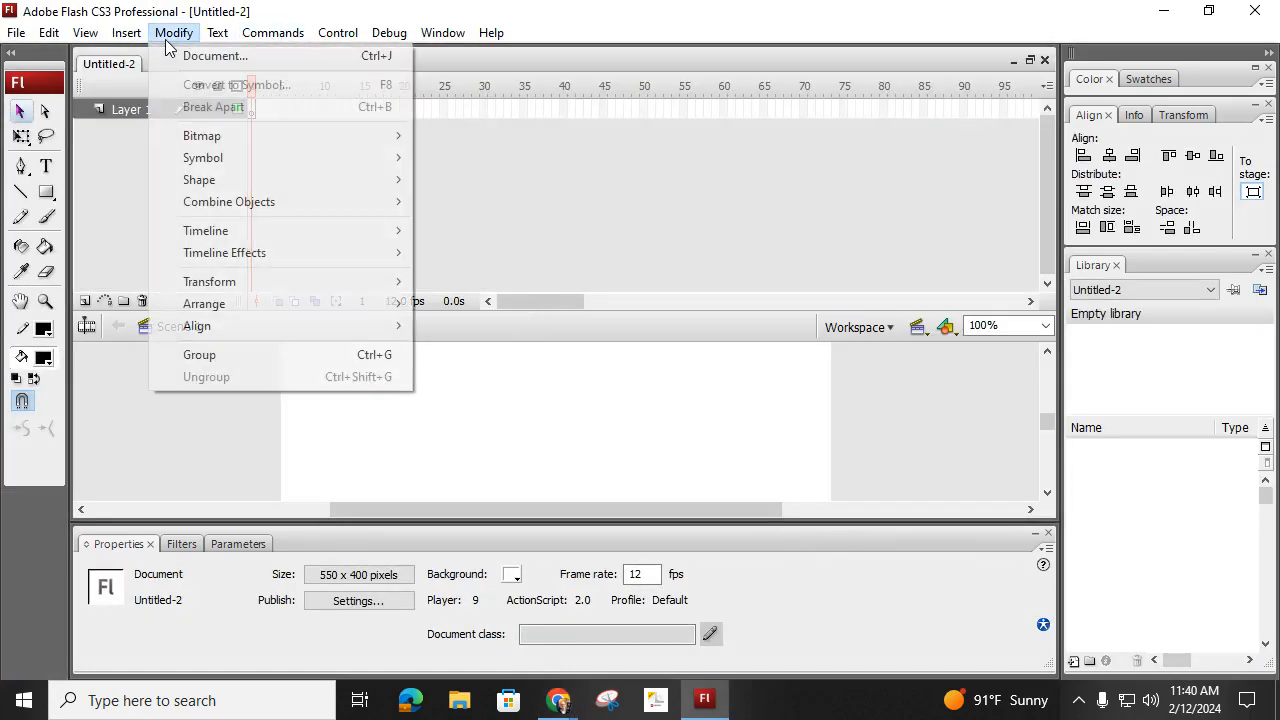
{"action": "left_click", "coordinate": [220, 58]}
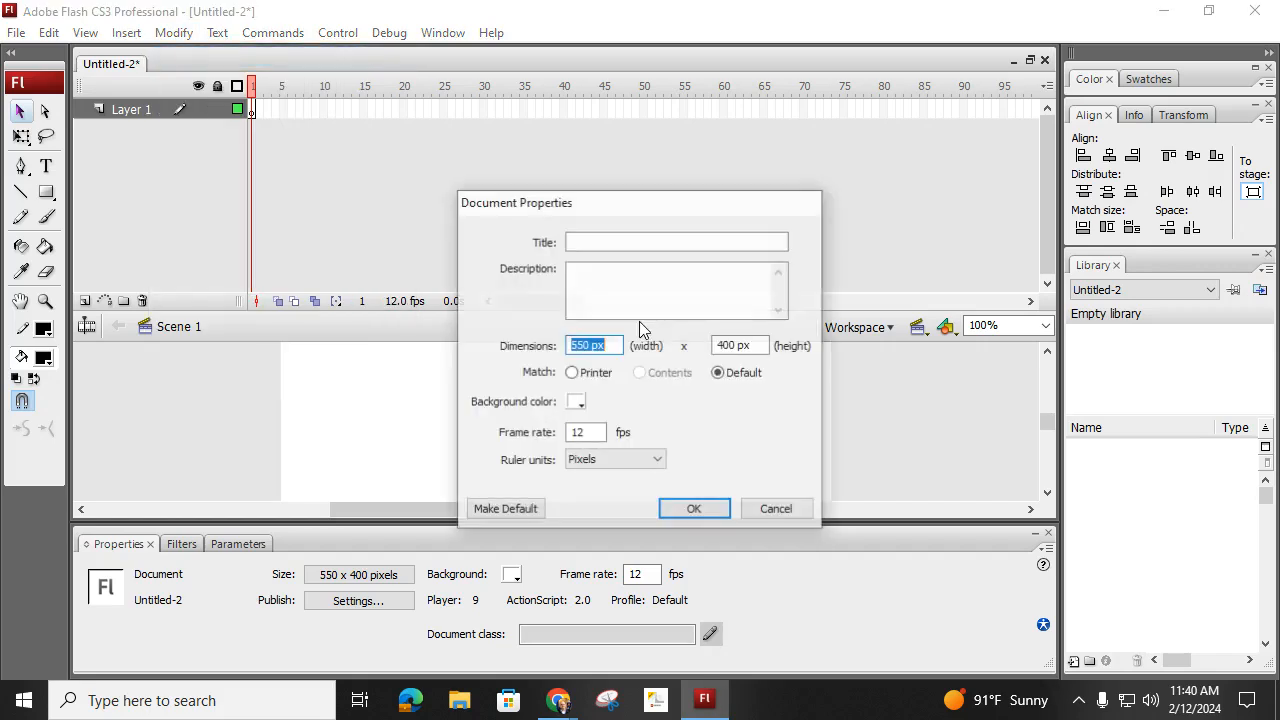
{"action": "left_click", "coordinate": [605, 238]}
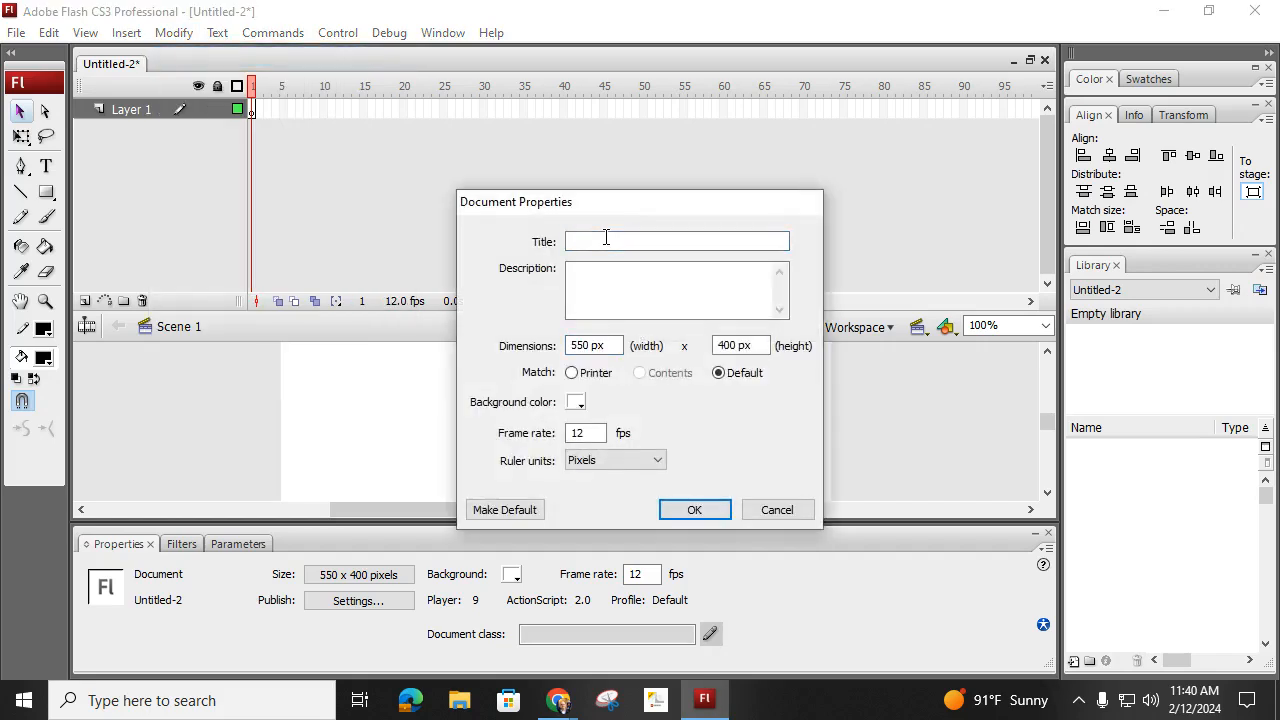
{"action": "type", "text": "kaboom"}
- Set the document dimensions to 500 px wide by 200 px high and the frame rate to 24 fps
{"action": "double_click", "coordinate": [584, 346]}
{"action": "type", "text": "500"}
{"action": "key", "text": "Tab"}
{"action": "type", "text": "2"}
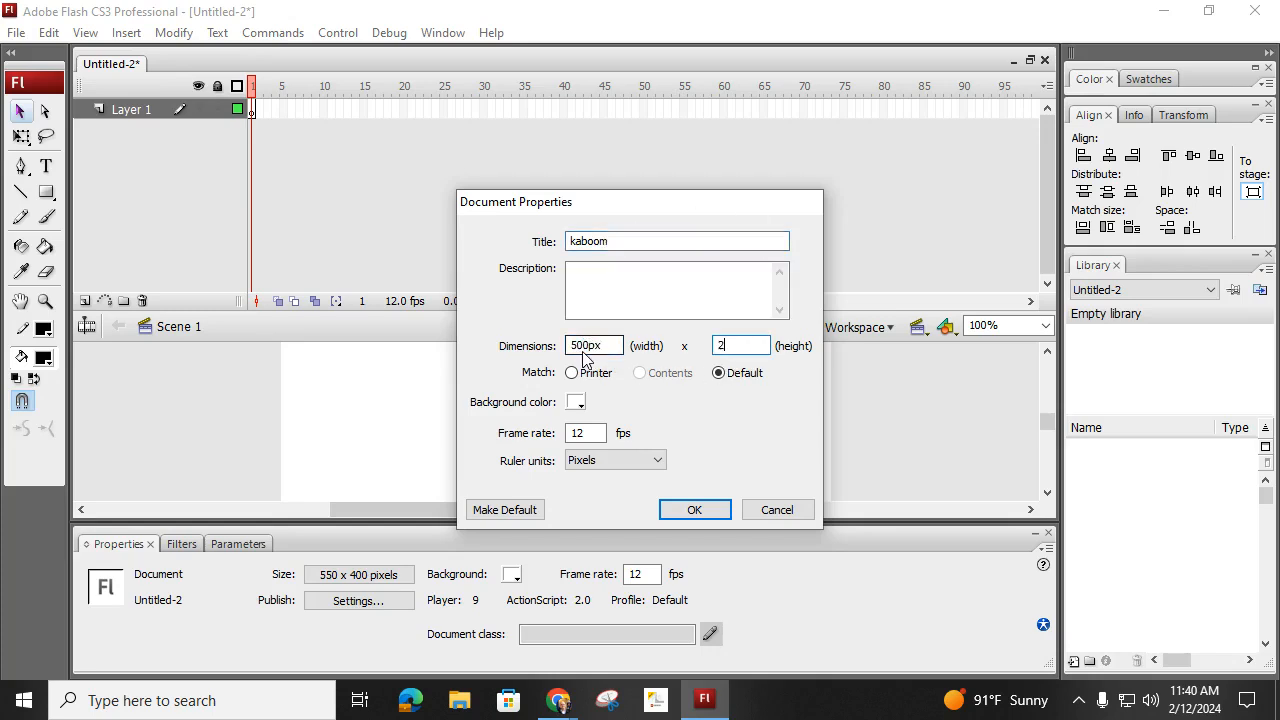
{"action": "type", "text": "00px"}
{"action": "key", "text": "Tab"}
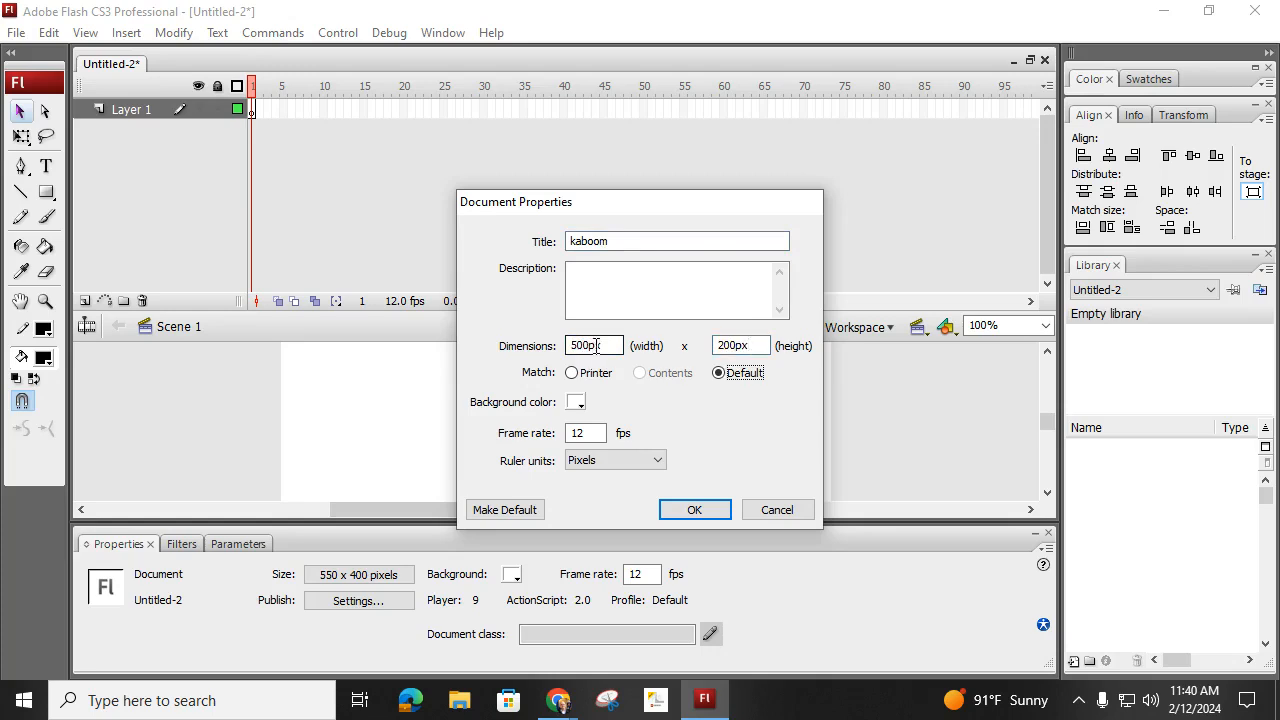
{"action": "double_click", "coordinate": [586, 433]}
{"action": "type", "text": "2"}
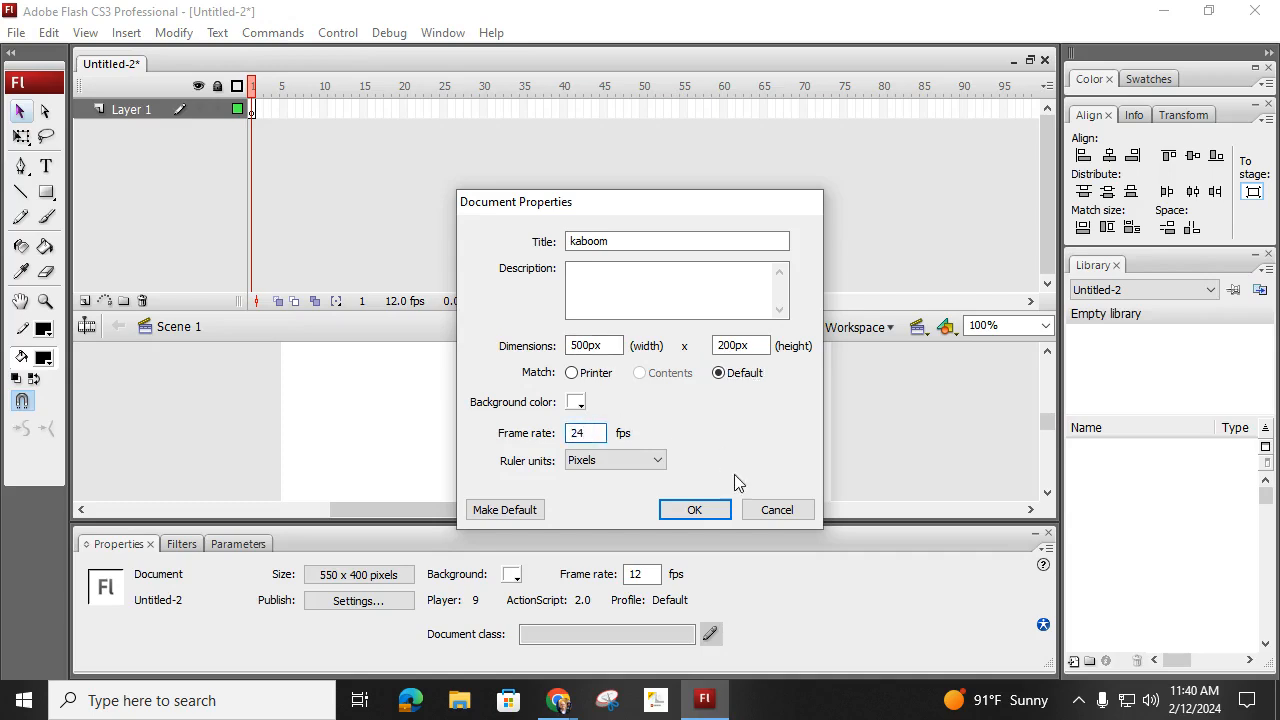
{"action": "left_click", "coordinate": [694, 509]}
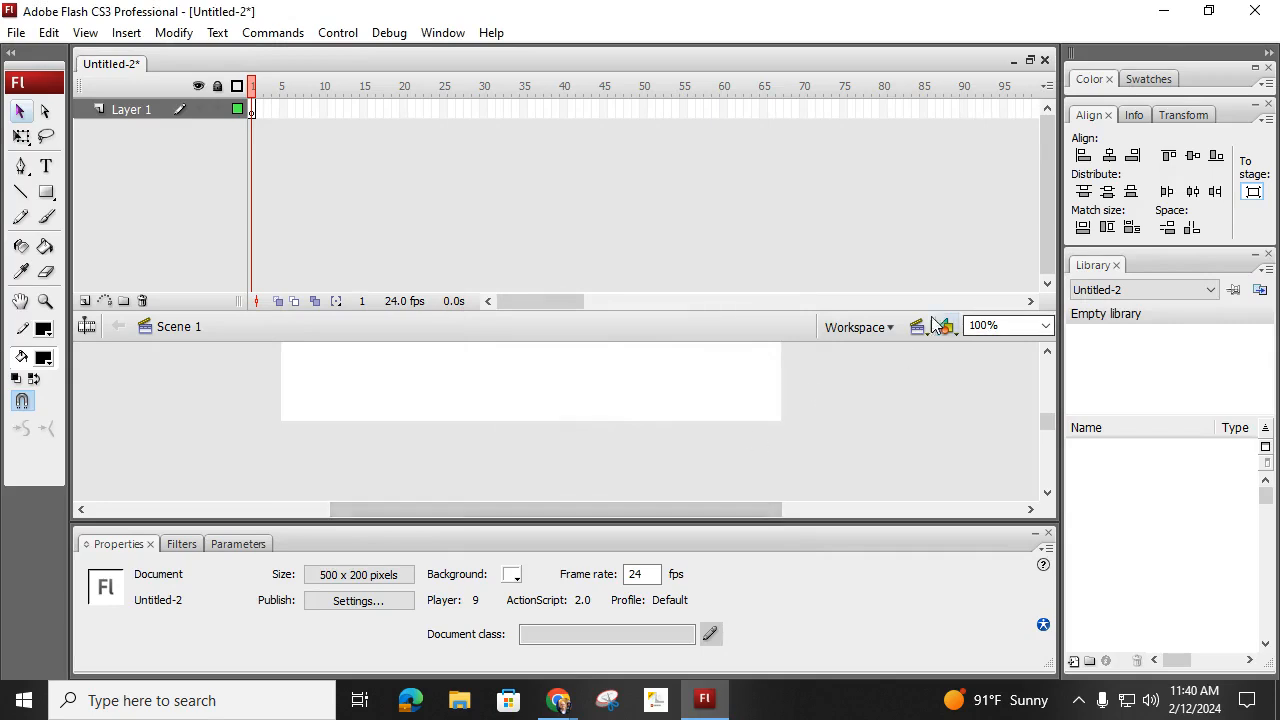
- Activate the Text tool and set its font to Impact
{"action": "left_click_drag", "start_coordinate": [791, 316], "coordinate": [791, 293]}
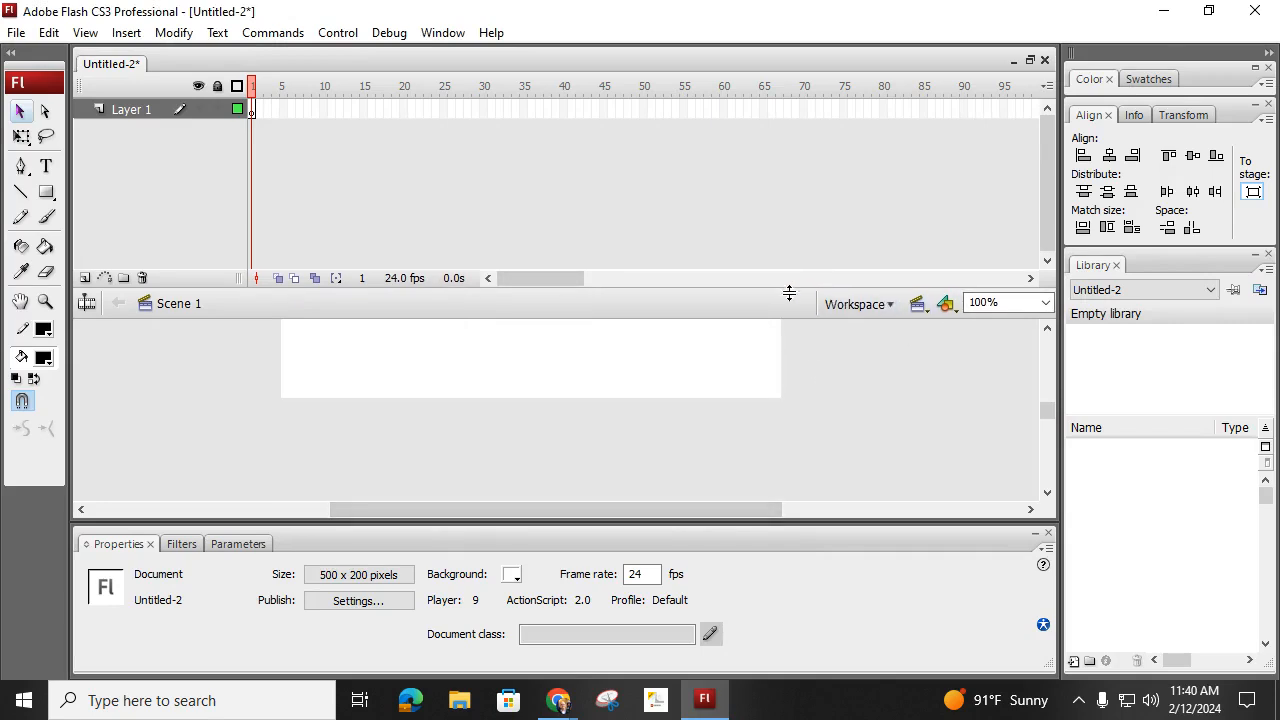
{"action": "left_click_drag", "start_coordinate": [1046, 415], "coordinate": [1048, 407]}
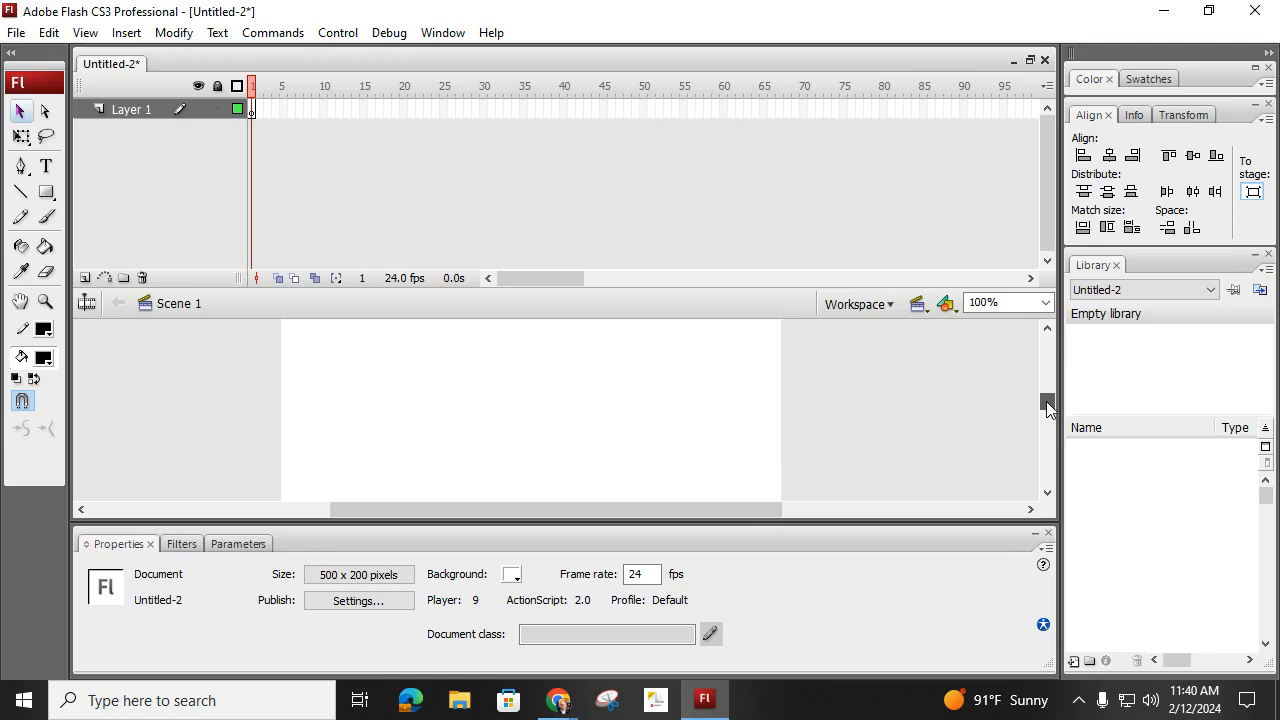
{"action": "left_click", "coordinate": [1045, 302]}
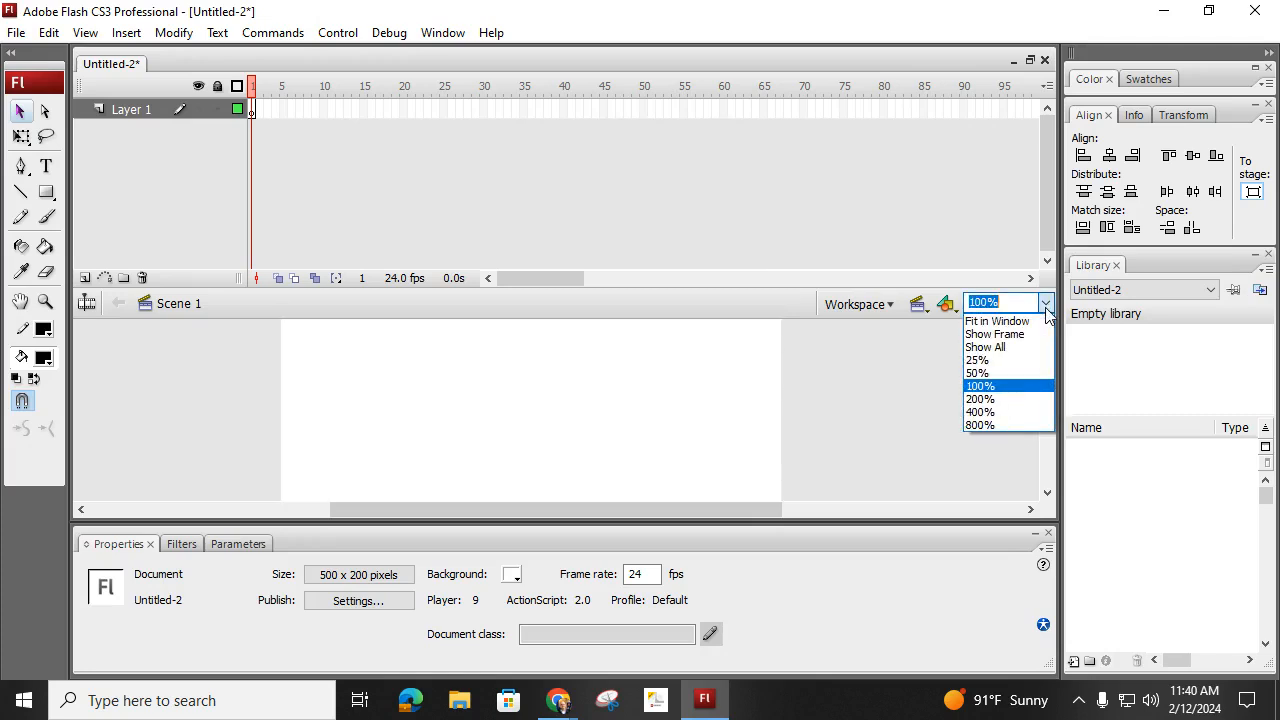
{"action": "left_click", "coordinate": [1034, 380]}
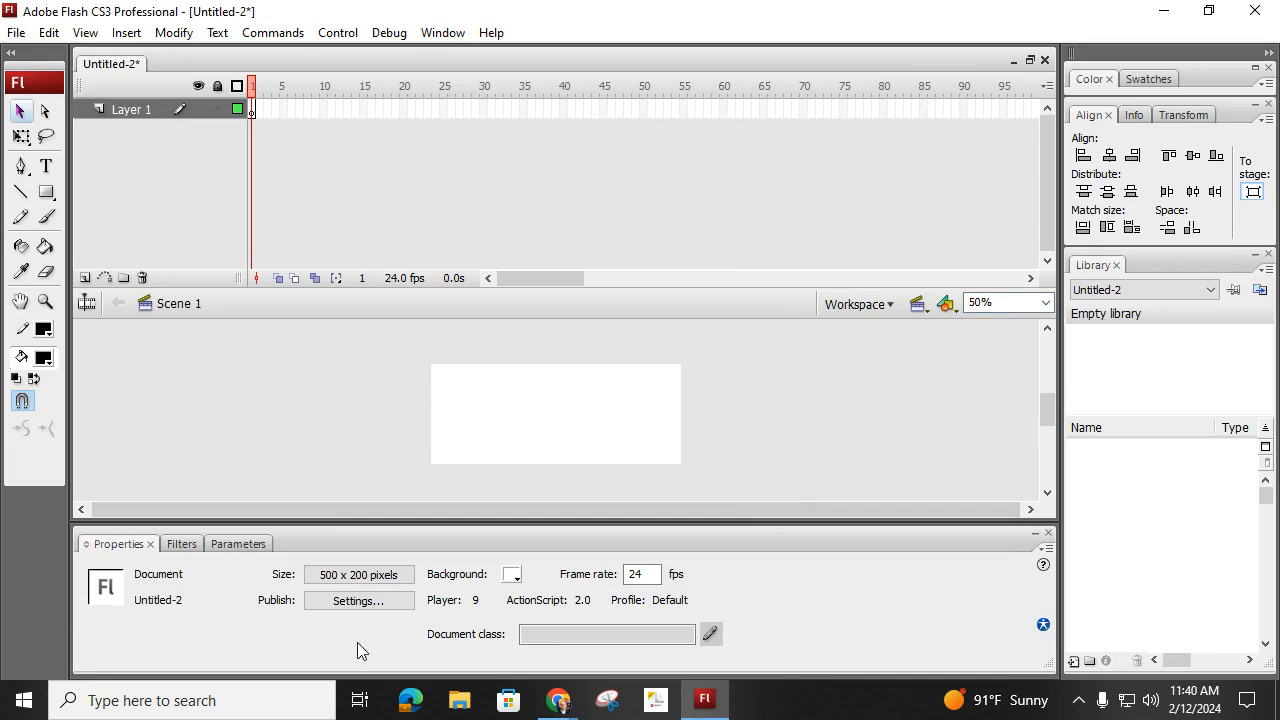
{"action": "left_click", "coordinate": [46, 167]}
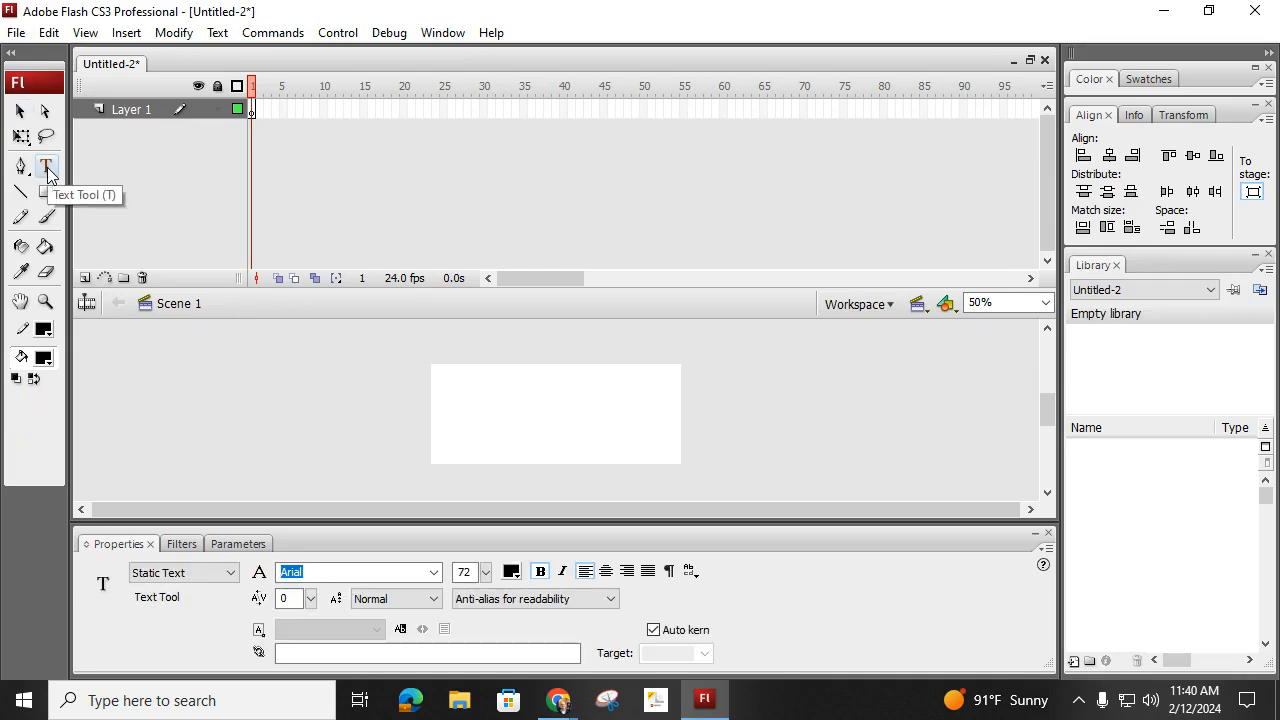
{"action": "left_click", "coordinate": [433, 575]}
{"action": "scroll", "coordinate": [348, 364], "scroll_direction": "down", "scroll_amount": 11}
{"action": "scroll", "coordinate": [348, 364], "scroll_direction": "down", "scroll_amount": 20}
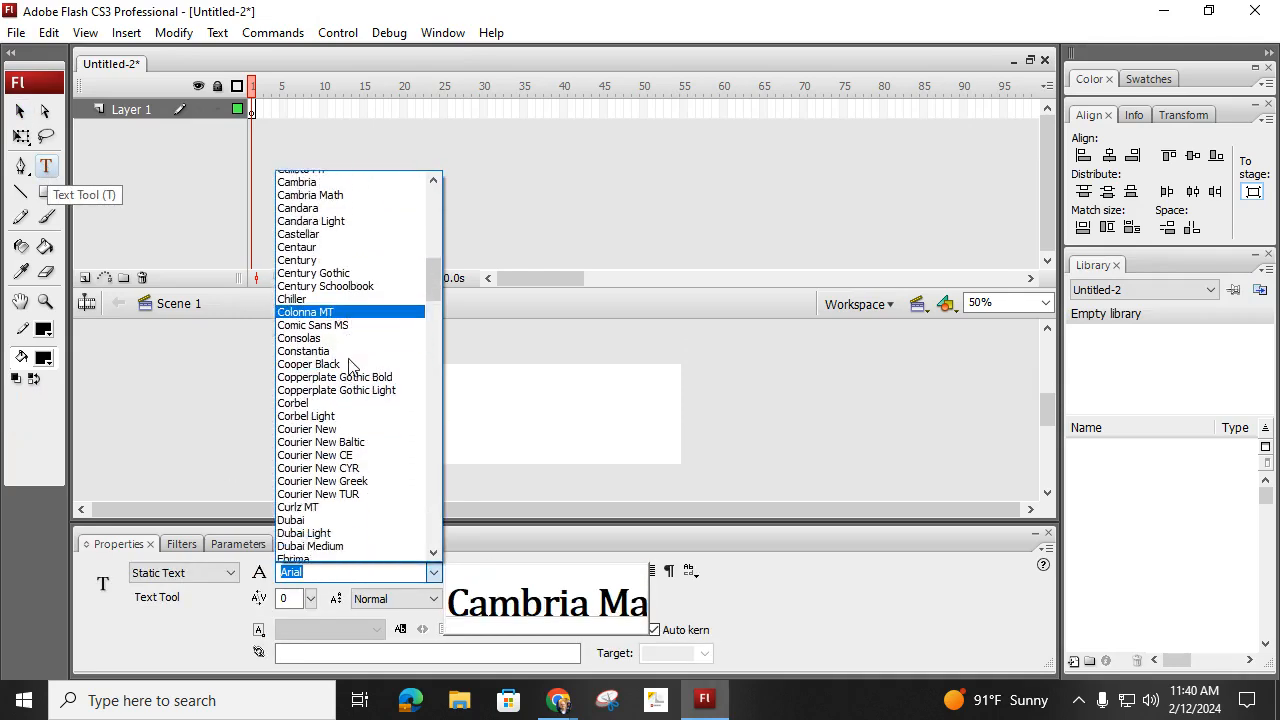
{"action": "scroll", "coordinate": [354, 373], "scroll_direction": "down", "scroll_amount": 5}
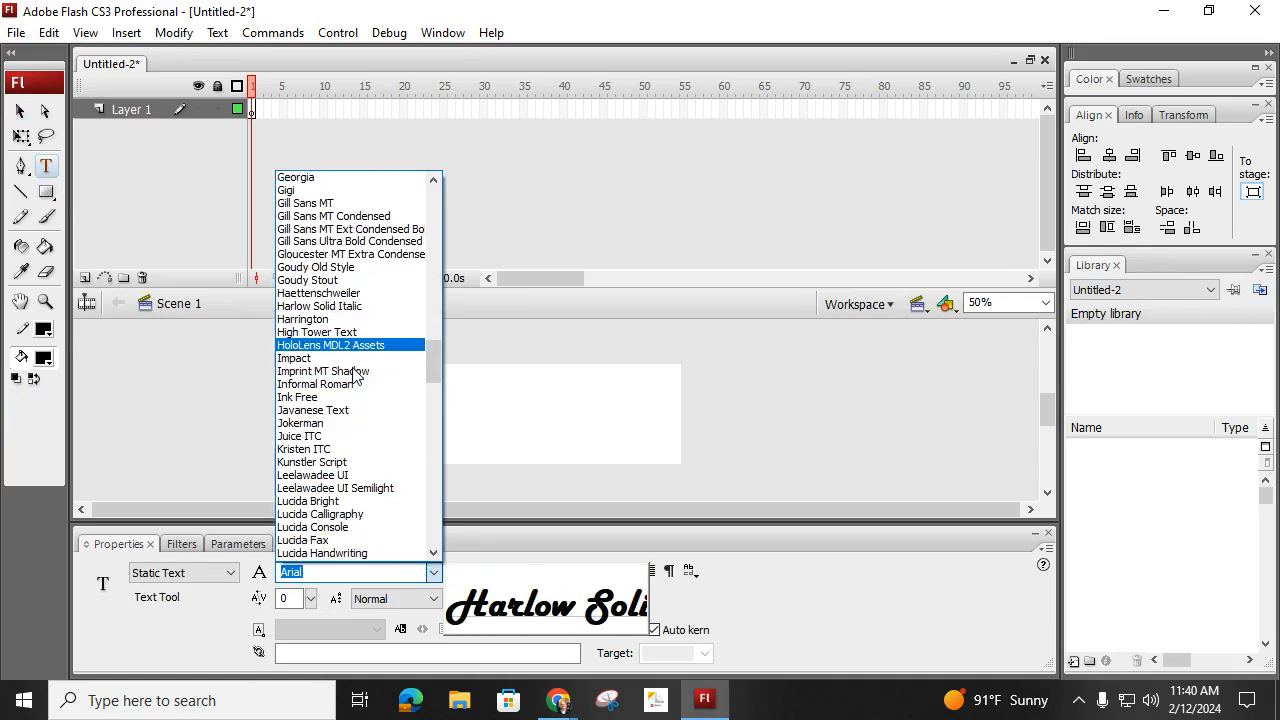
{"action": "left_click", "coordinate": [352, 310]}
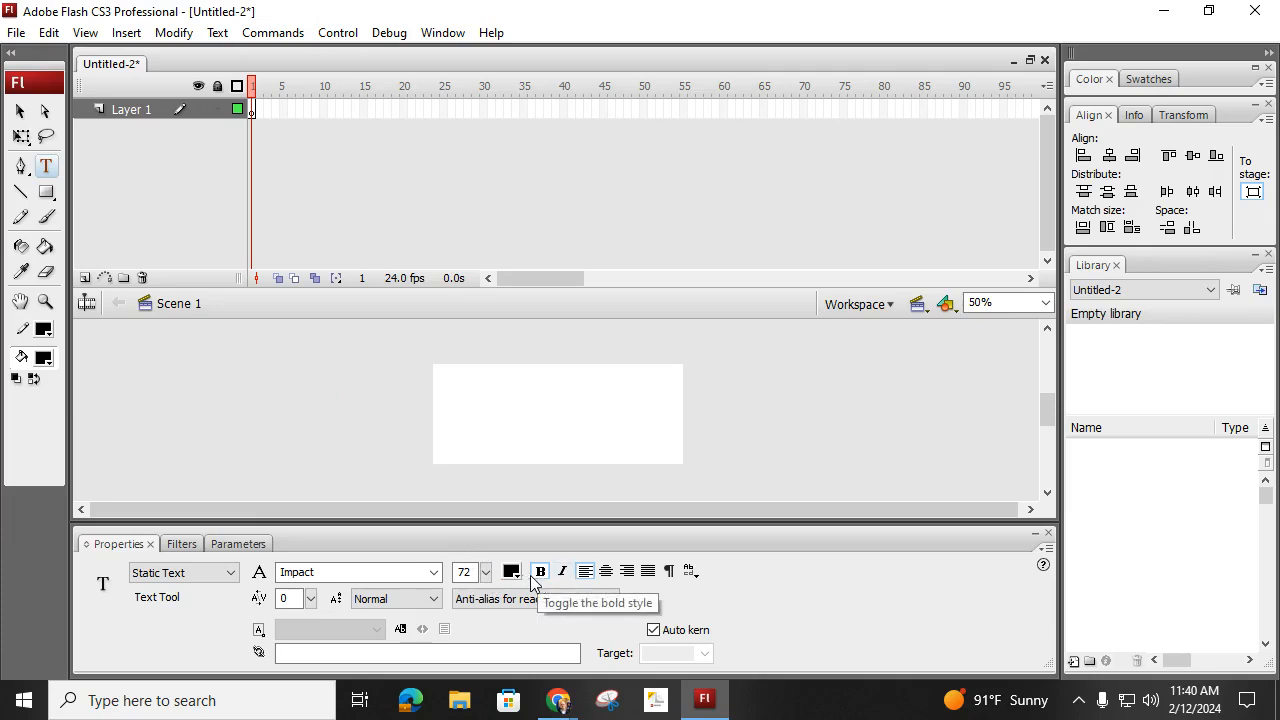
{"action": "left_click", "coordinate": [540, 574]}
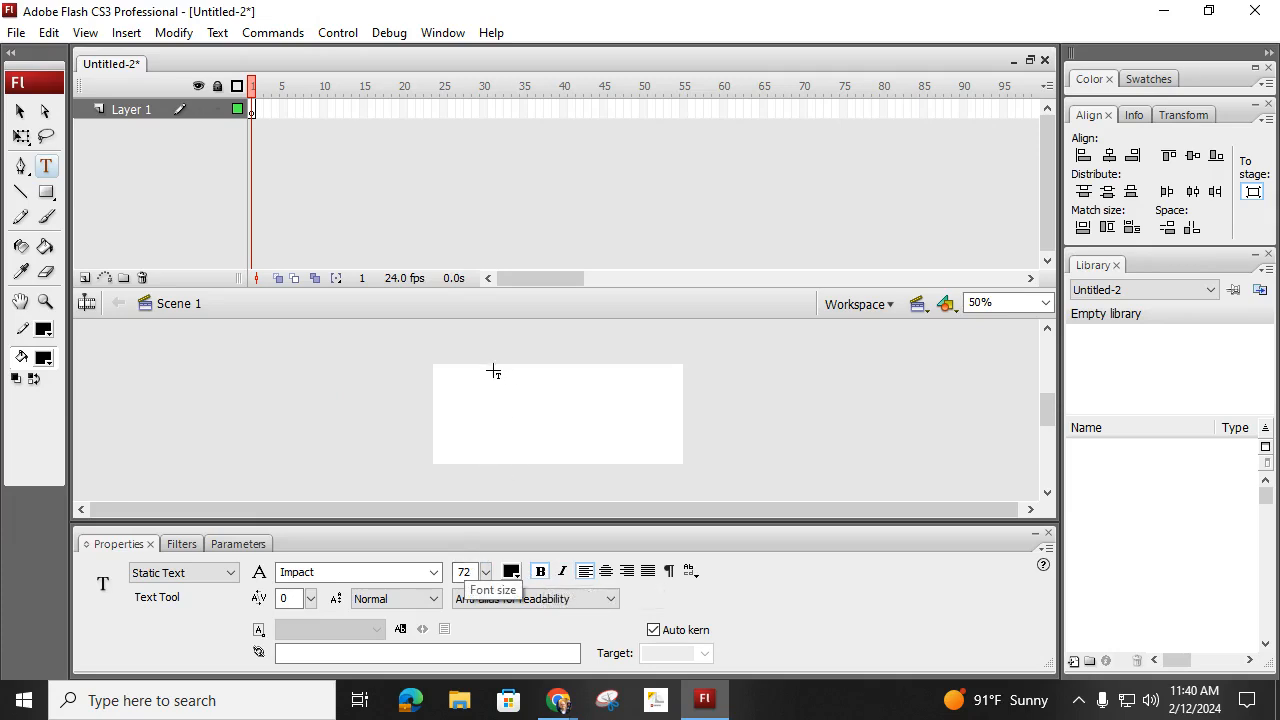
- Add the static text "KABOOM!" on the stage
{"action": "left_click", "coordinate": [473, 418]}
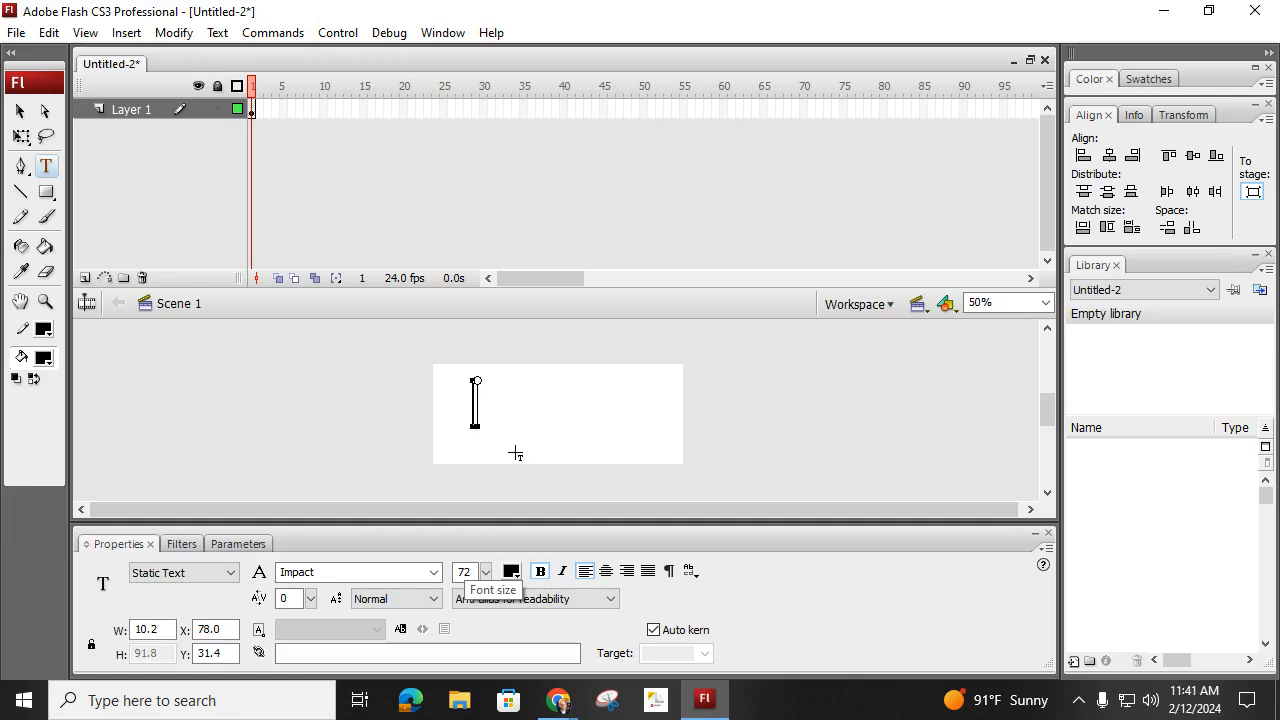
{"action": "type", "text": "KABOO"}
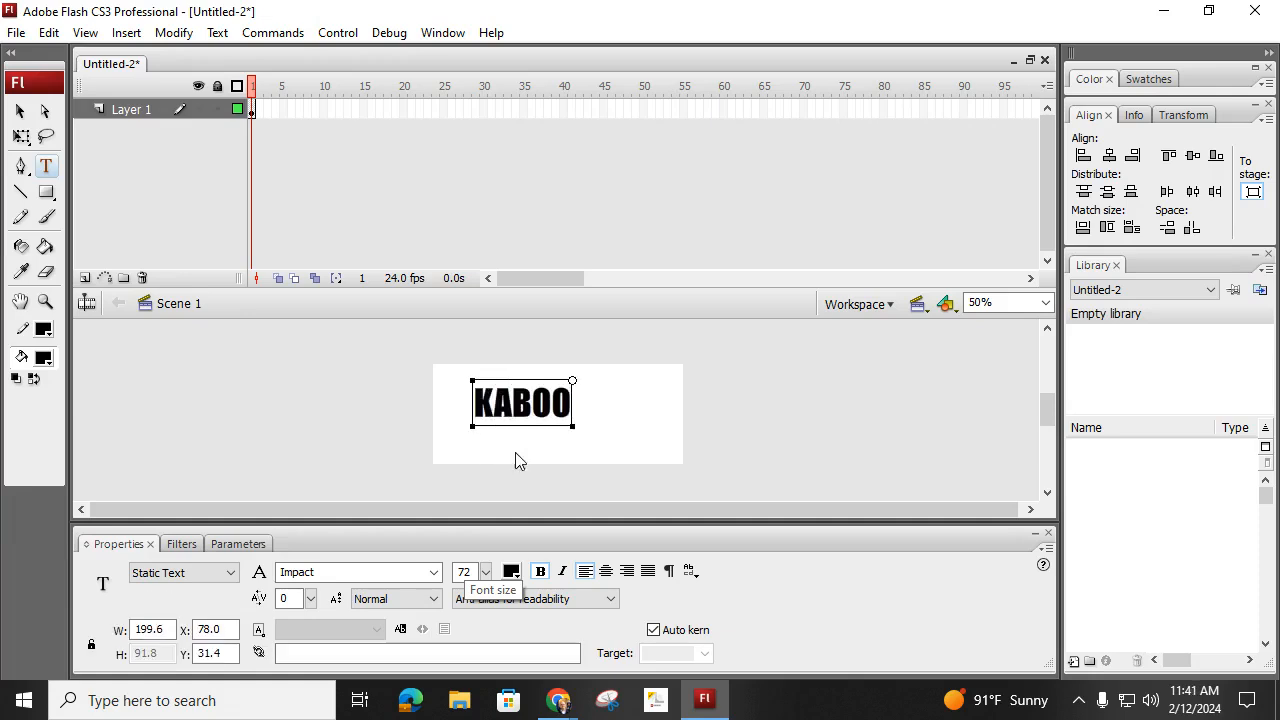
{"action": "type", "text": "M!"}
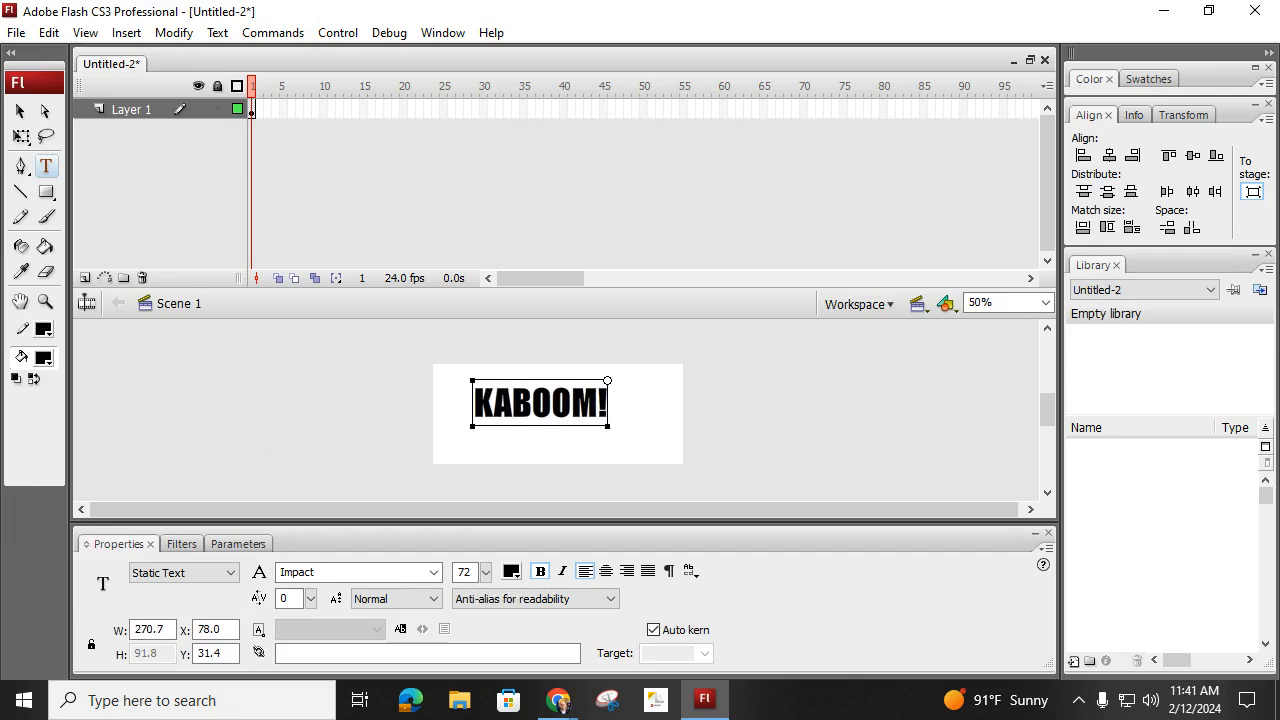
- Centre the KABOOM! text vertically and horizontally relative to the stage
{"action": "left_click", "coordinate": [19, 110]}
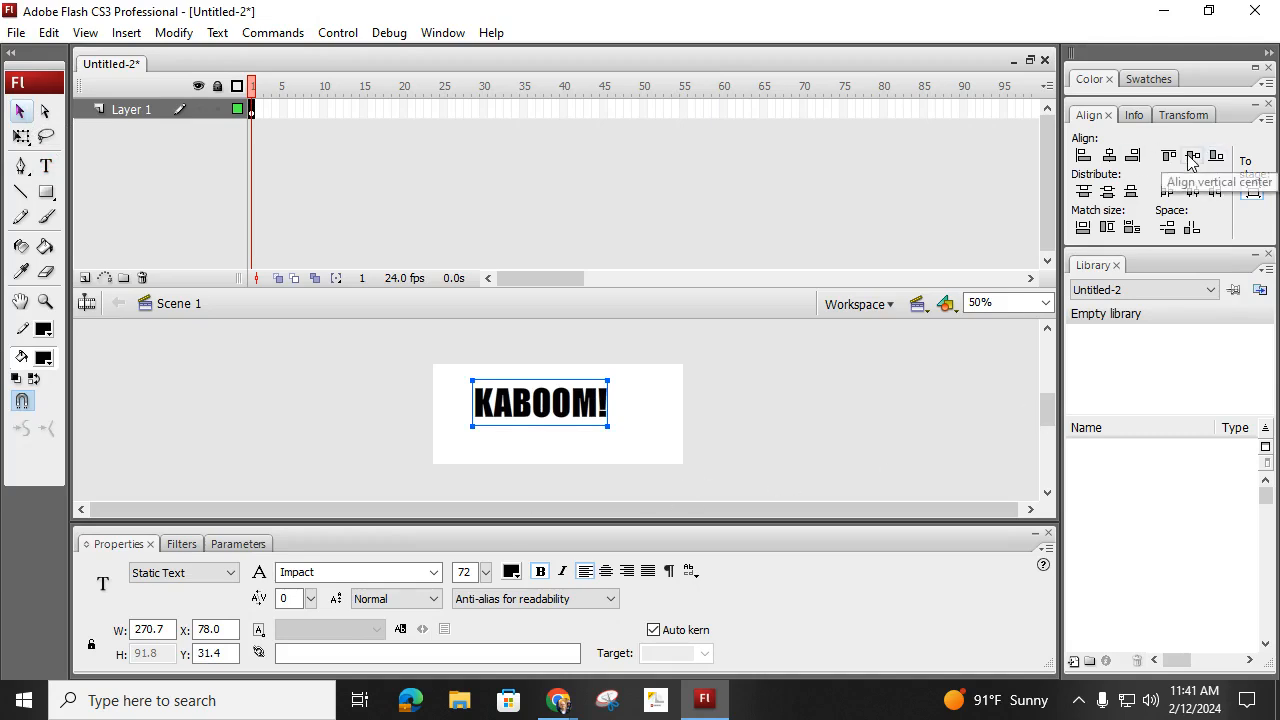
{"action": "left_click", "coordinate": [1255, 195]}
{"action": "left_click", "coordinate": [1193, 155]}
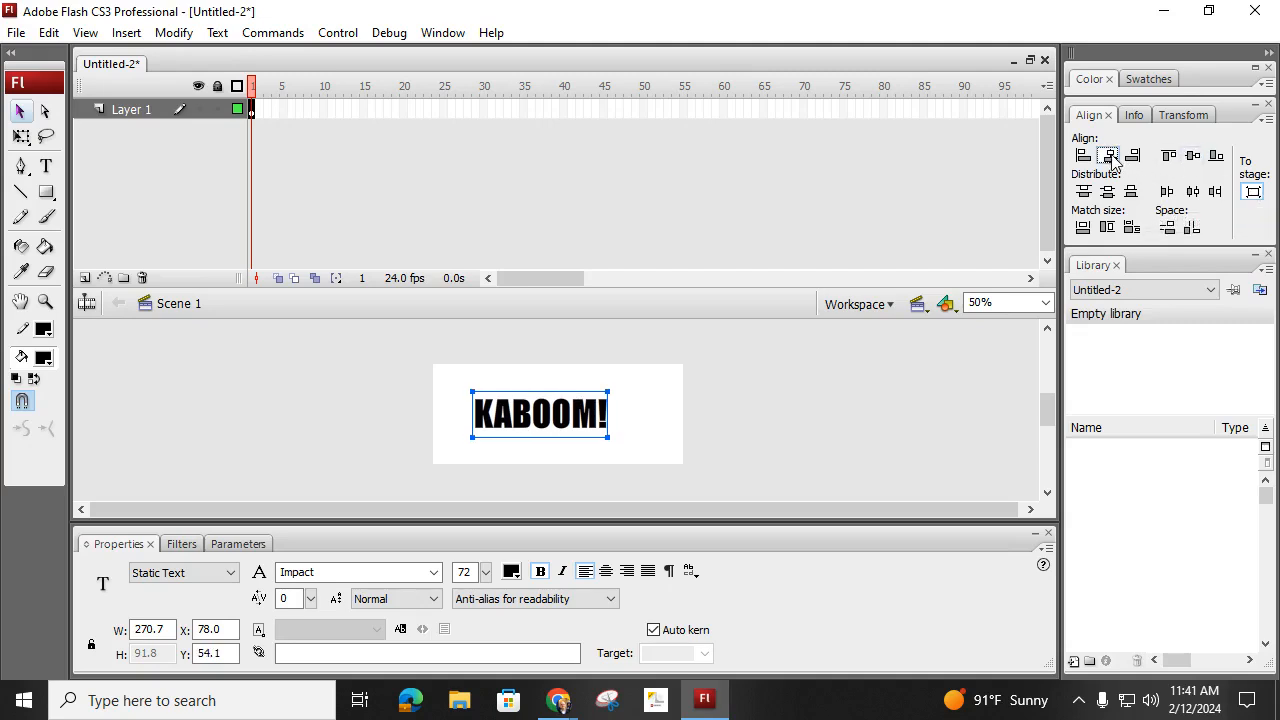
{"action": "left_click", "coordinate": [1110, 157]}
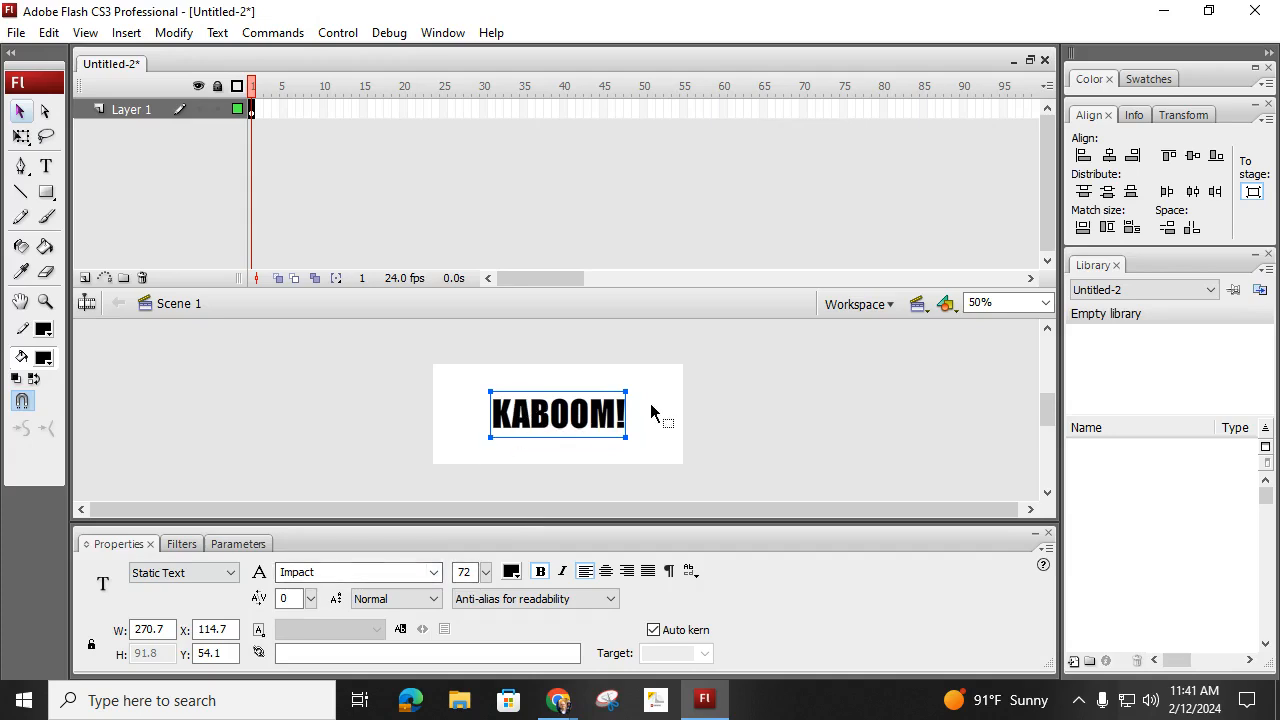
- Break the KABOOM! text apart into individual letters and deselect them
{"action": "right_click", "coordinate": [584, 420]}
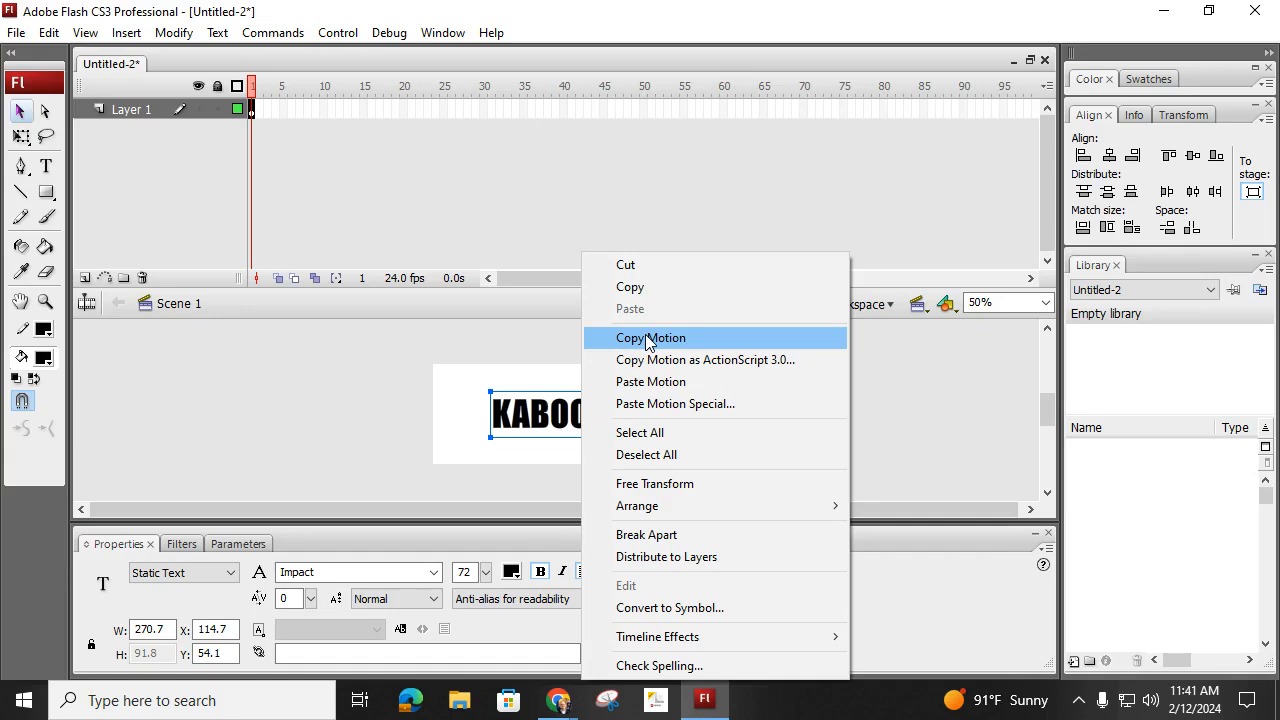
{"action": "left_click", "coordinate": [680, 534]}
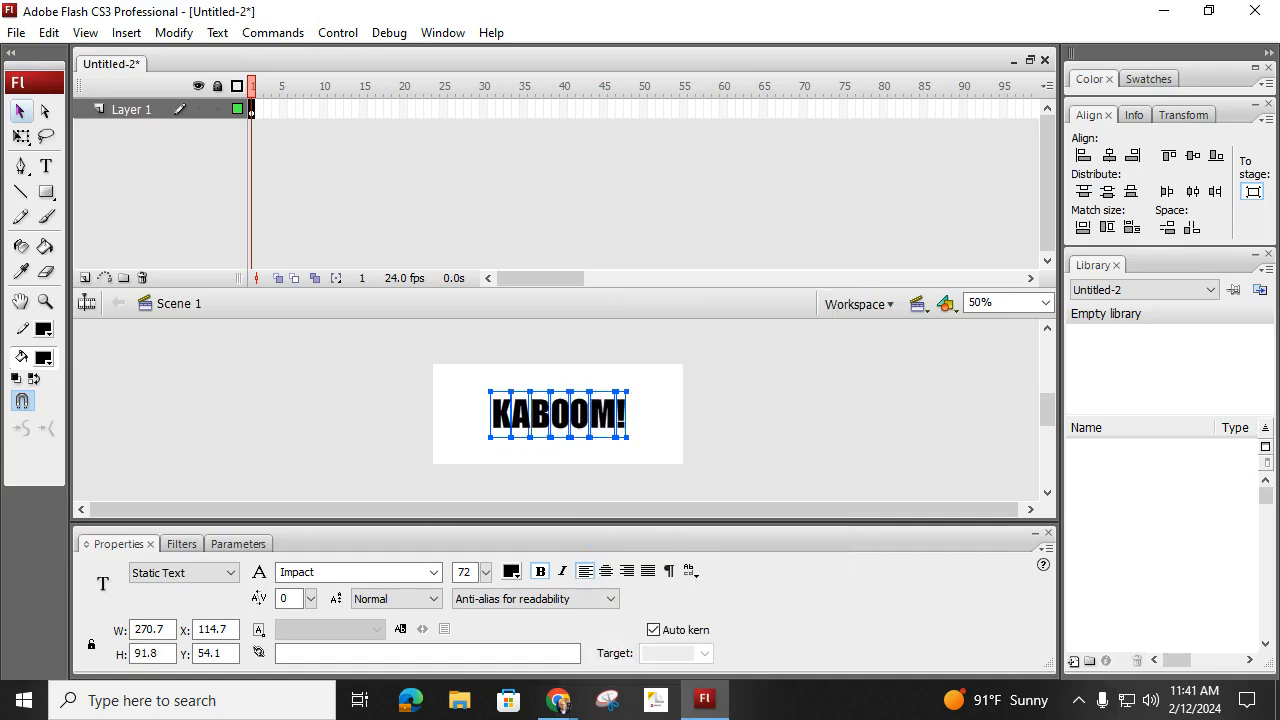
{"action": "left_click", "coordinate": [560, 702]}
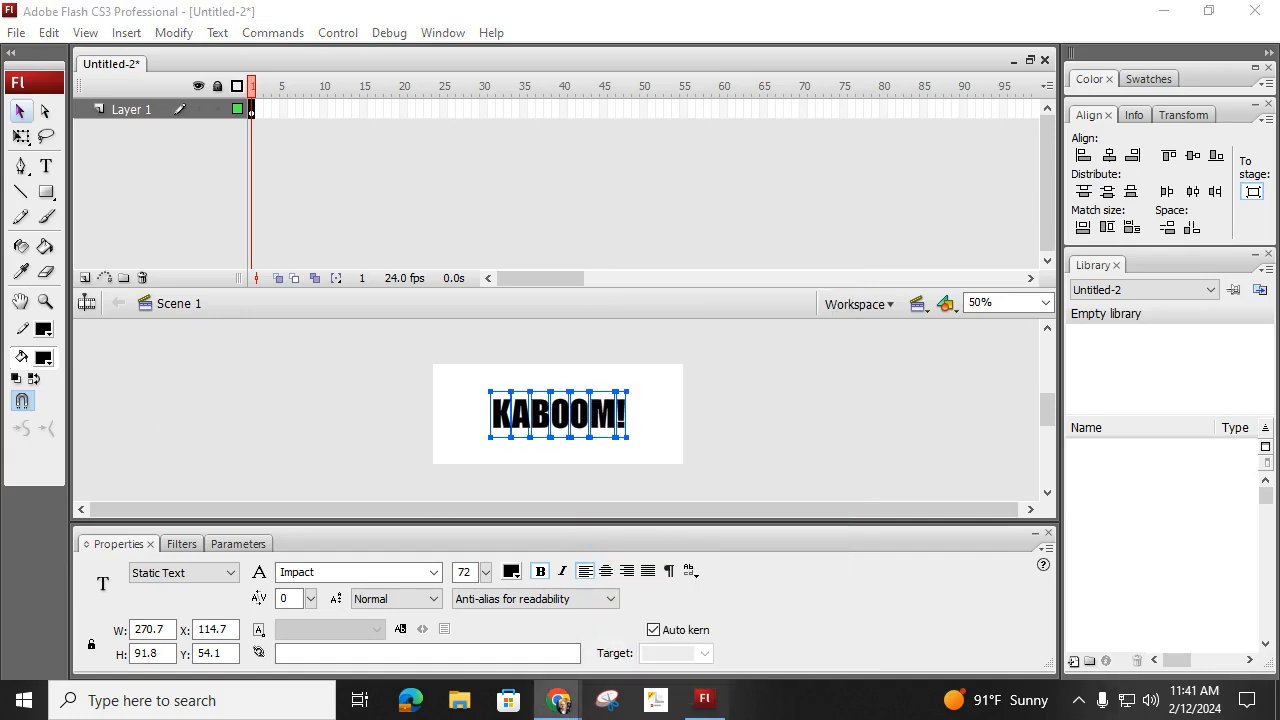
{"action": "left_click", "coordinate": [391, 389]}
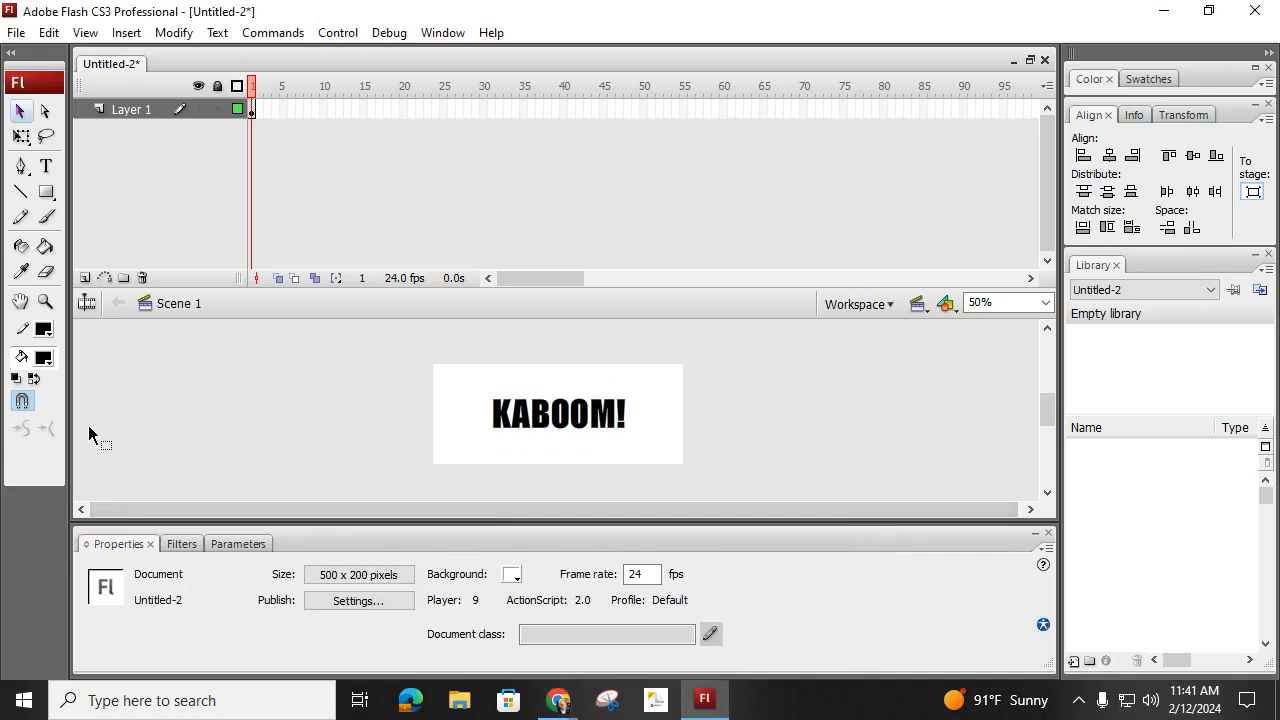
{"action": "left_click", "coordinate": [560, 702]}
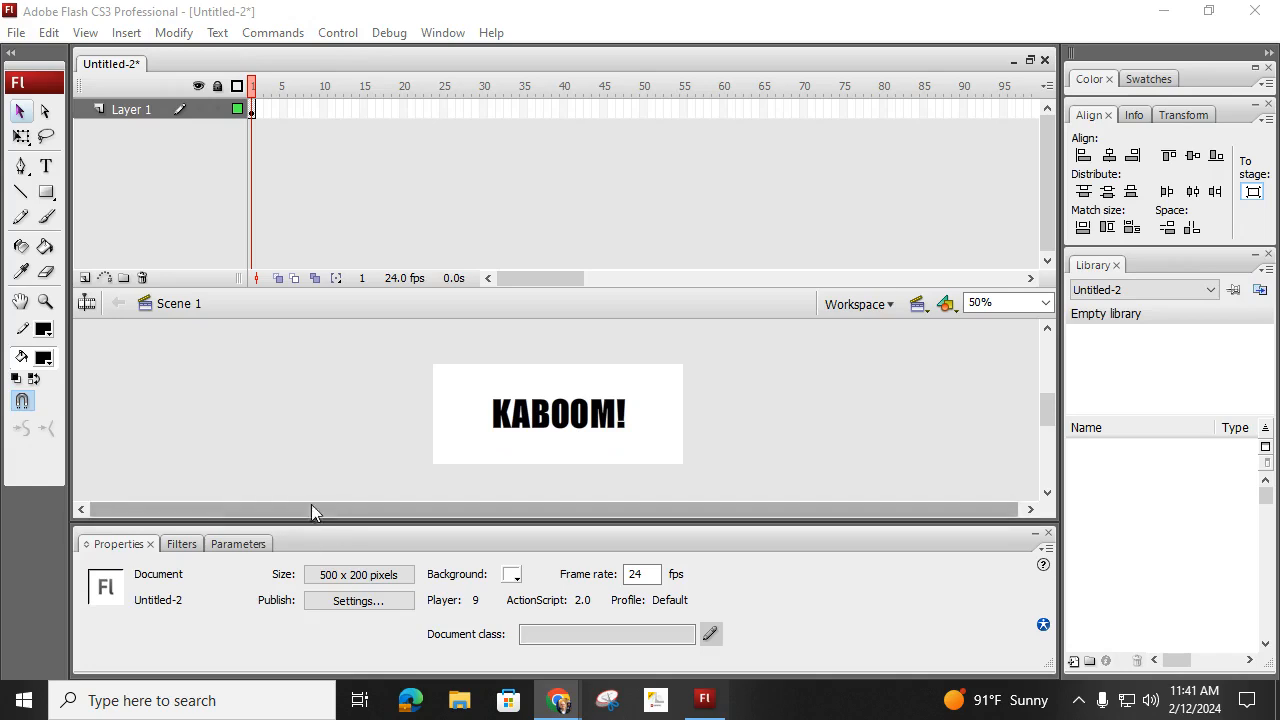
- Convert the letter K into a graphic symbol named 01 with centre registration
{"action": "left_click", "coordinate": [505, 418]}
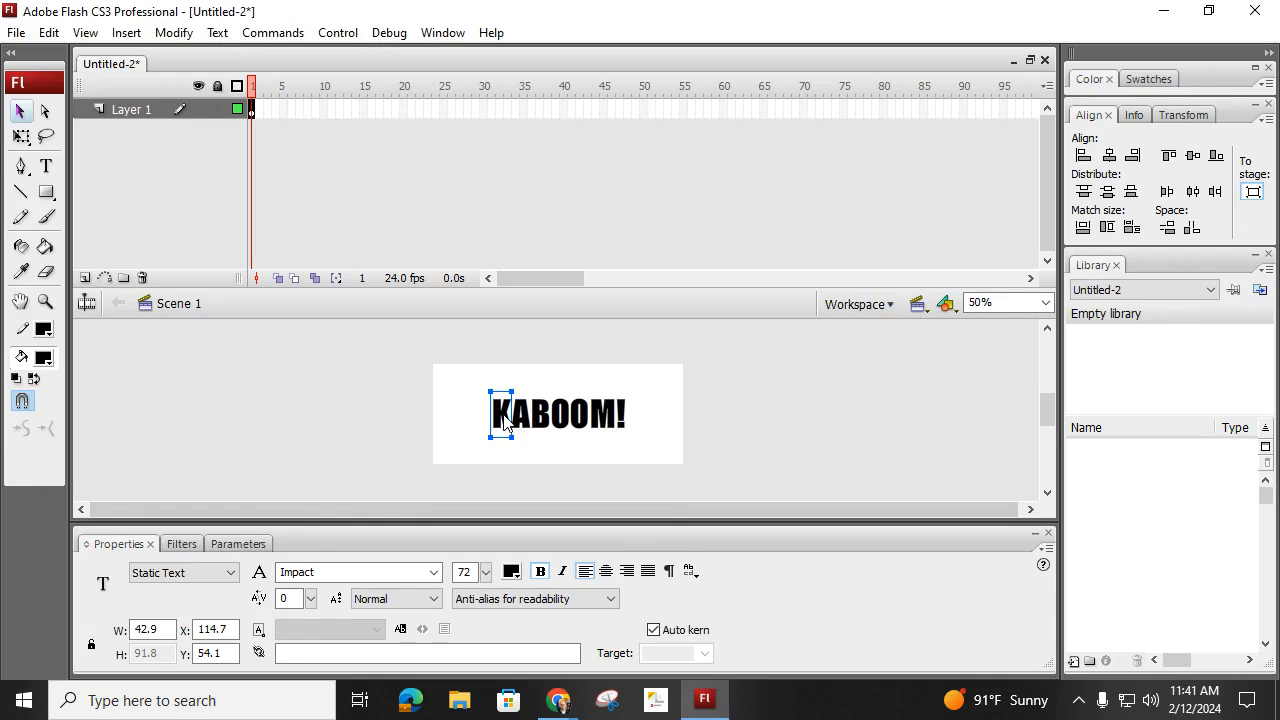
{"action": "key", "text": "F8"}
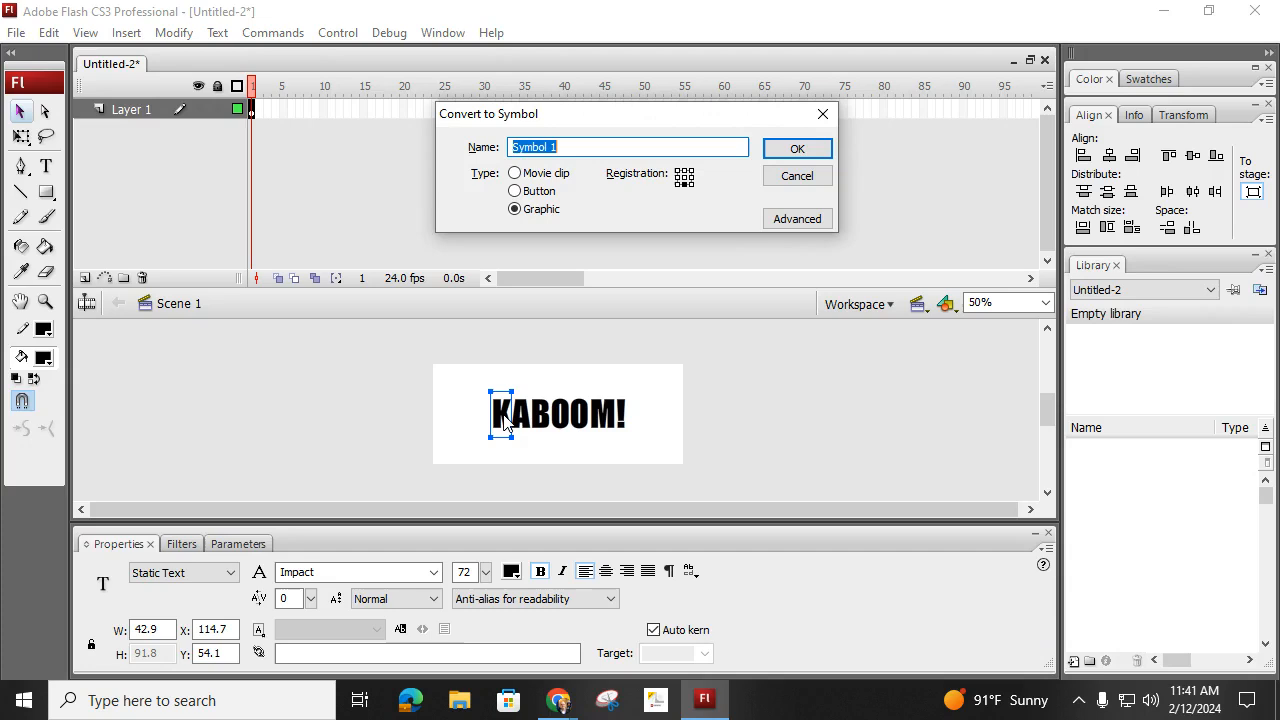
{"action": "type", "text": "01"}
{"action": "left_click", "coordinate": [797, 149]}
{"action": "left_click_drag", "start_coordinate": [1108, 482], "coordinate": [819, 399]}
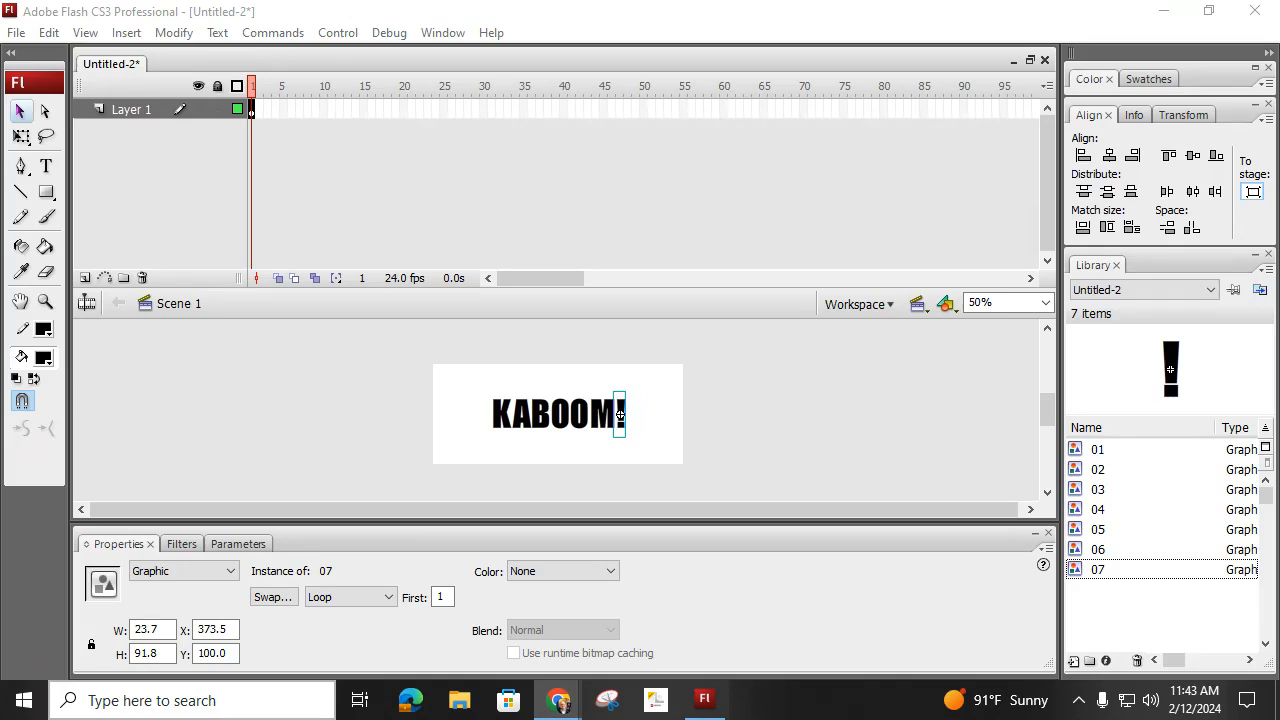
- Select all the letter symbols on the stage and distribute them to separate layers
{"action": "left_click", "coordinate": [471, 386]}
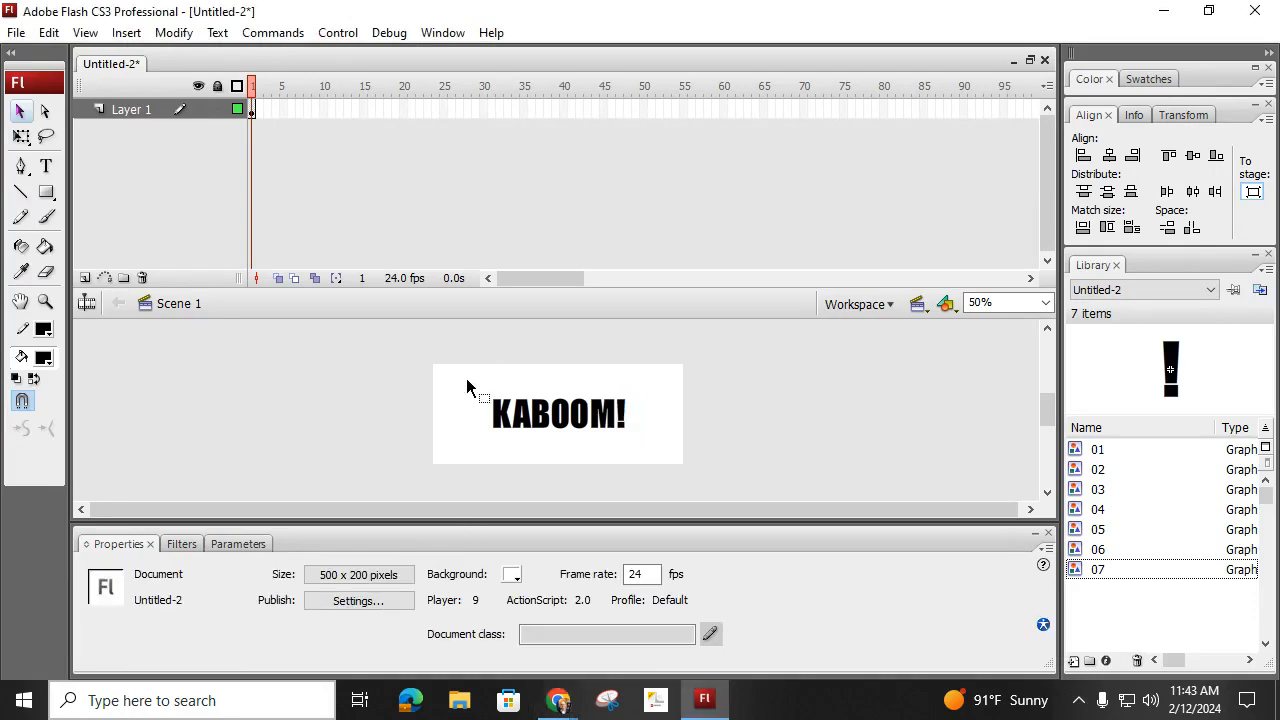
{"action": "key", "text": "ctrl+a"}
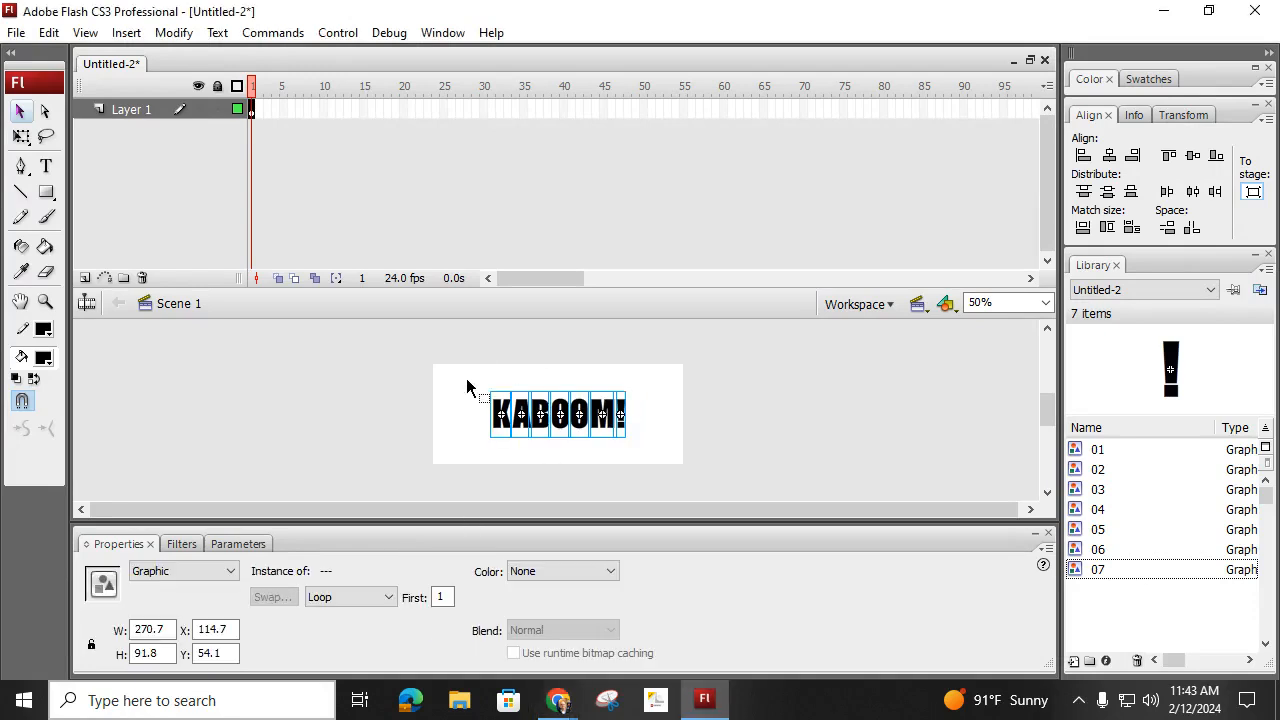
{"action": "right_click", "coordinate": [560, 424]}
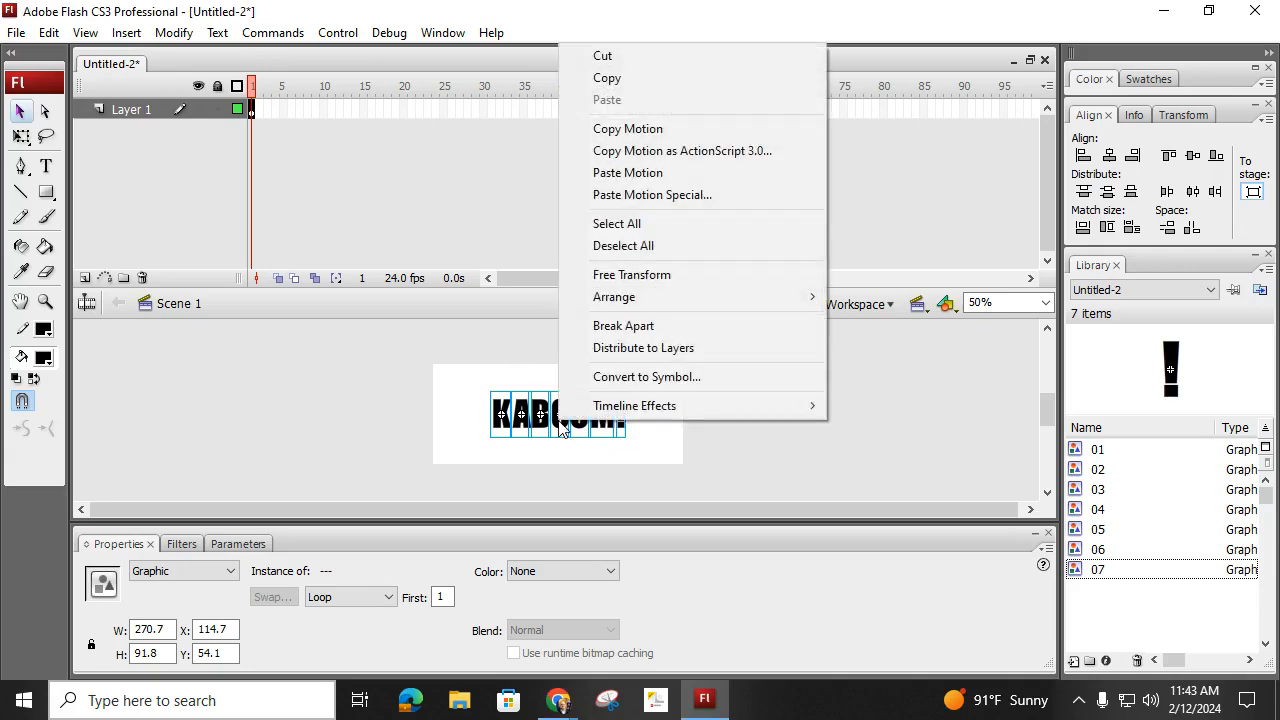
{"action": "left_click", "coordinate": [634, 350]}
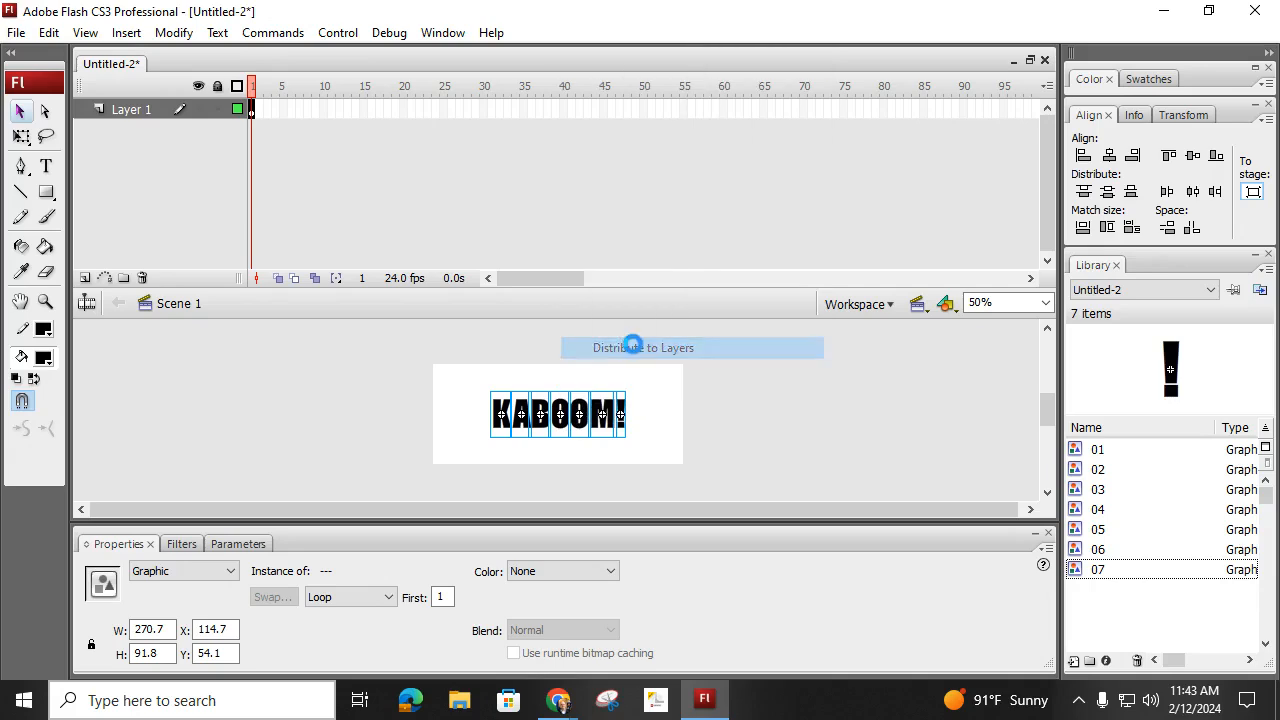
- Set the timeline frame size to Medium and enlarge the timeline area to fit all eight layers
{"action": "left_click", "coordinate": [1046, 86]}
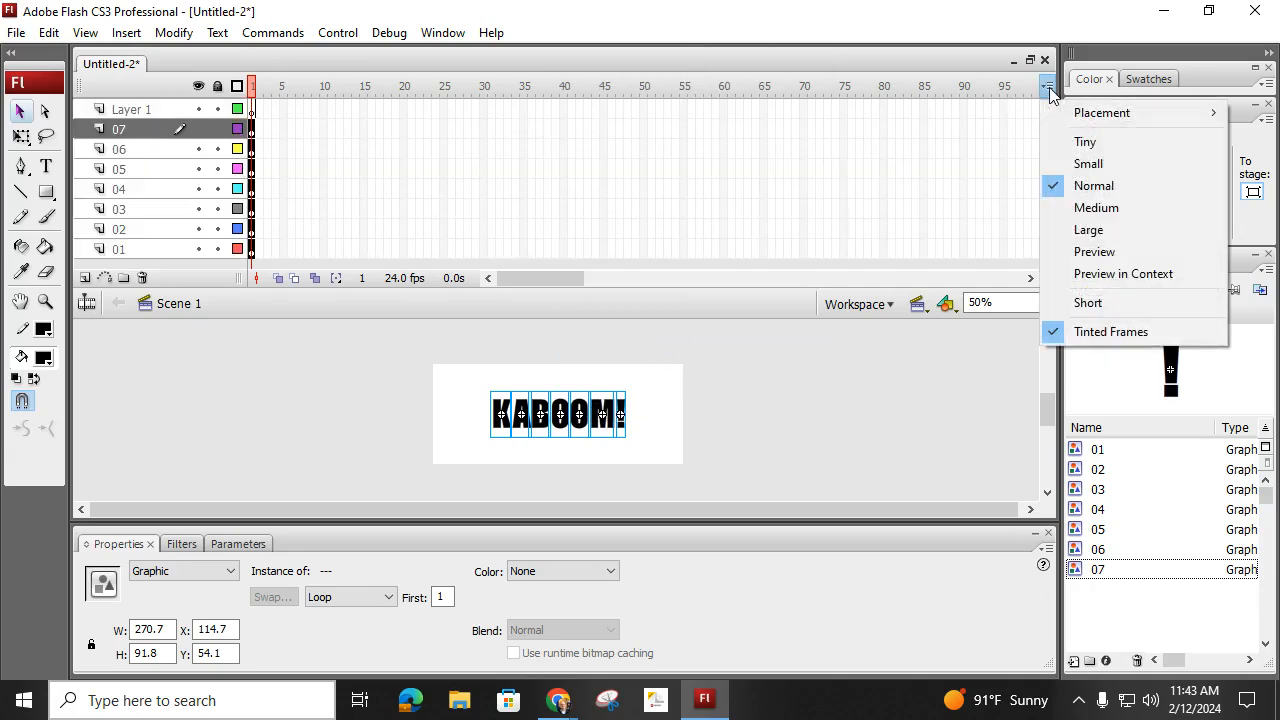
{"action": "left_click", "coordinate": [1096, 208]}
{"action": "left_click_drag", "start_coordinate": [671, 292], "coordinate": [670, 324]}
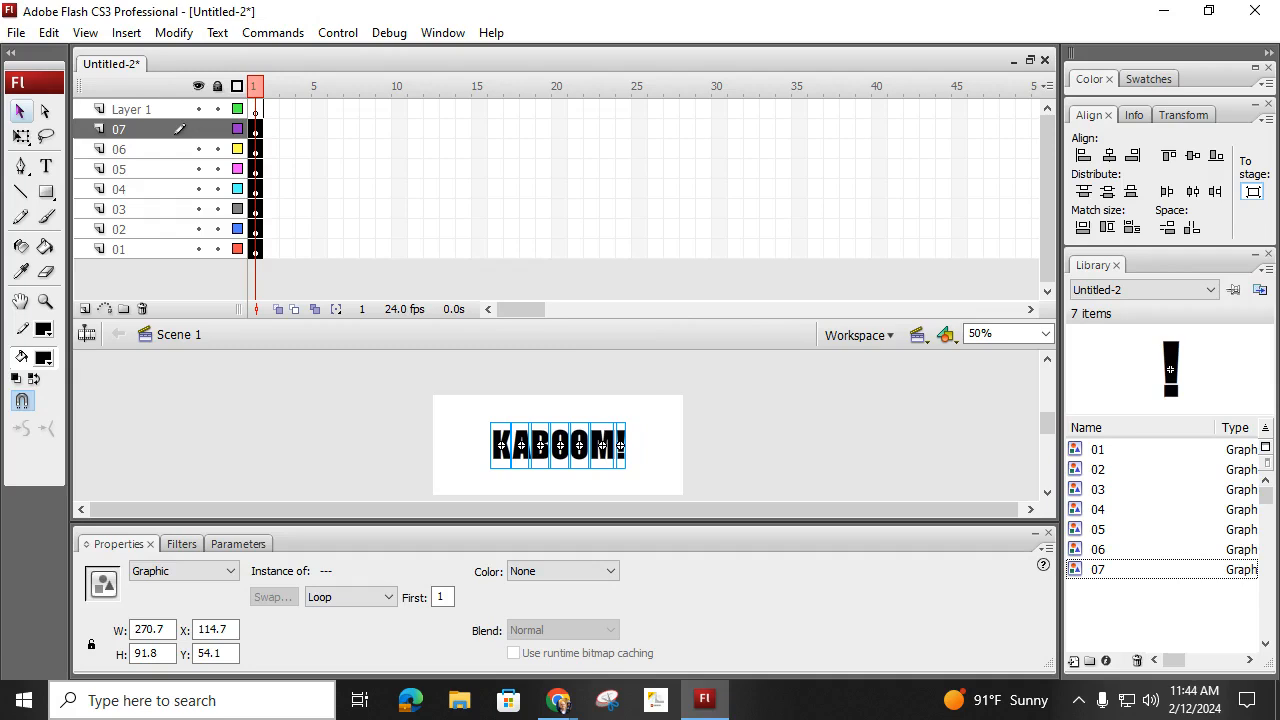
- Insert keyframes at frame 73 on Layer 1 and layers 01 to 07
{"action": "left_click", "coordinate": [1031, 309]}
{"action": "left_click", "coordinate": [1031, 310]}
{"action": "left_click", "coordinate": [1031, 310]}
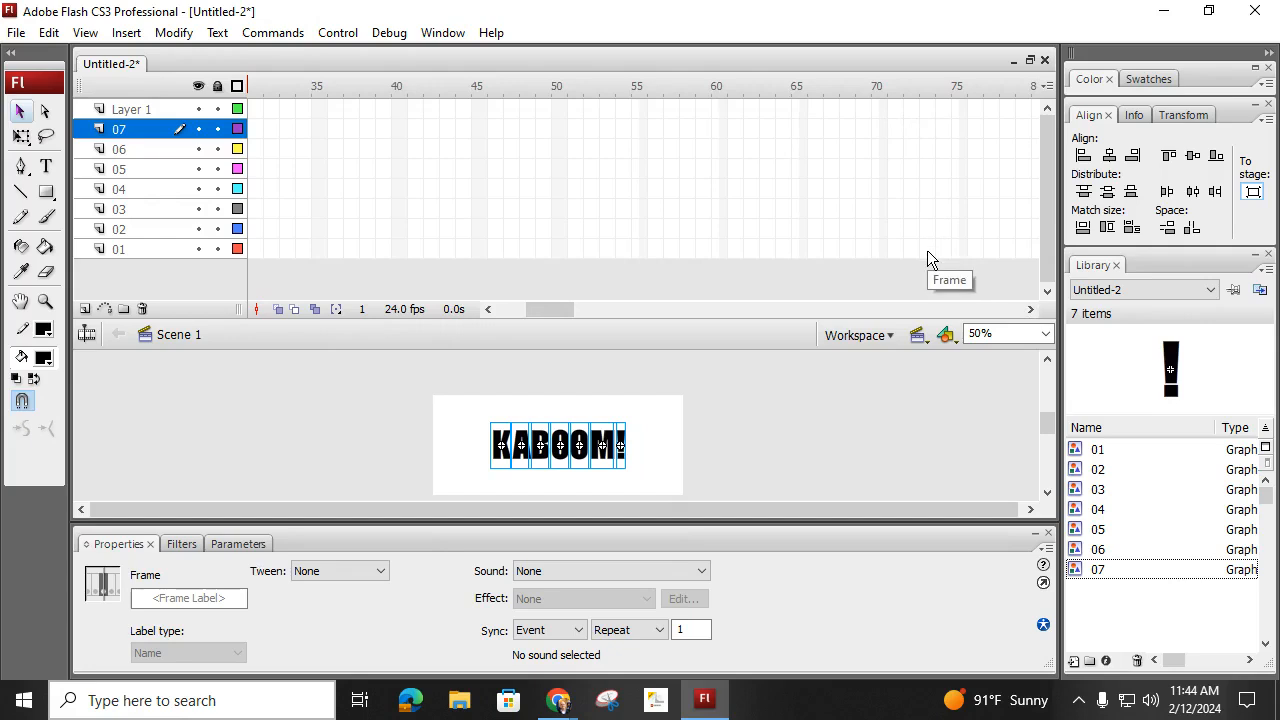
{"action": "left_click_drag", "start_coordinate": [925, 252], "coordinate": [925, 108]}
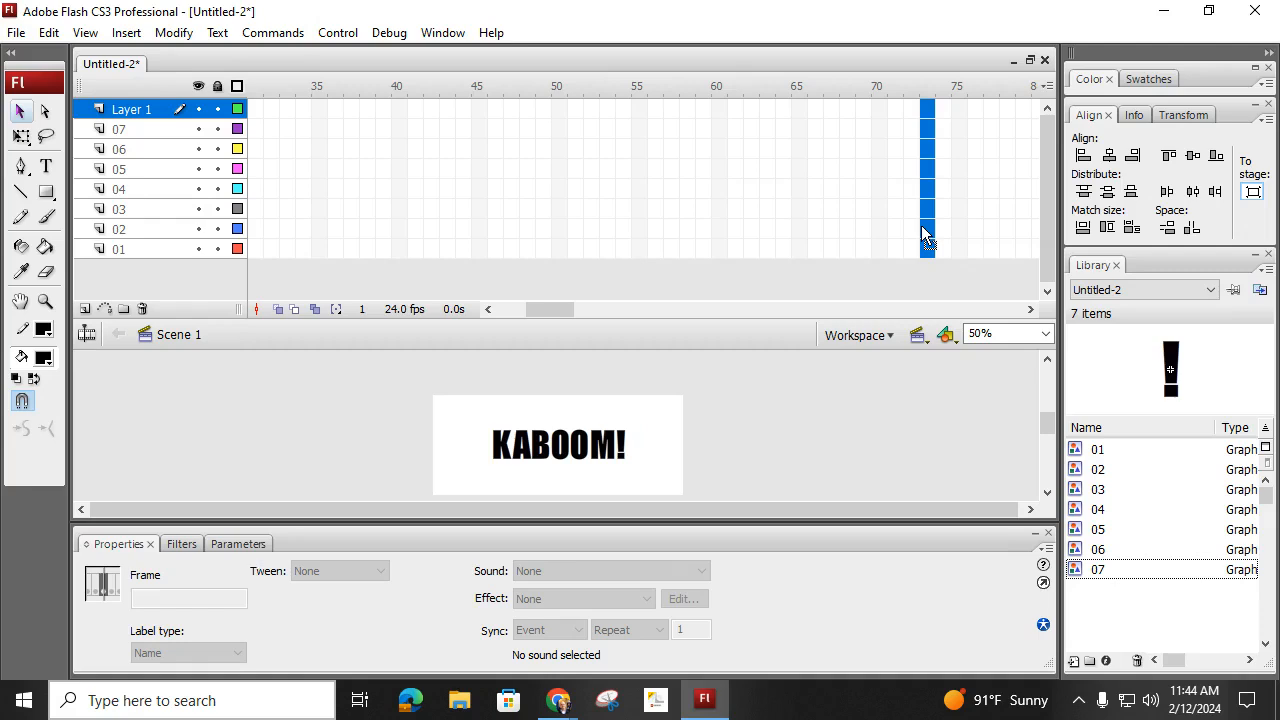
{"action": "key", "text": "F6"}
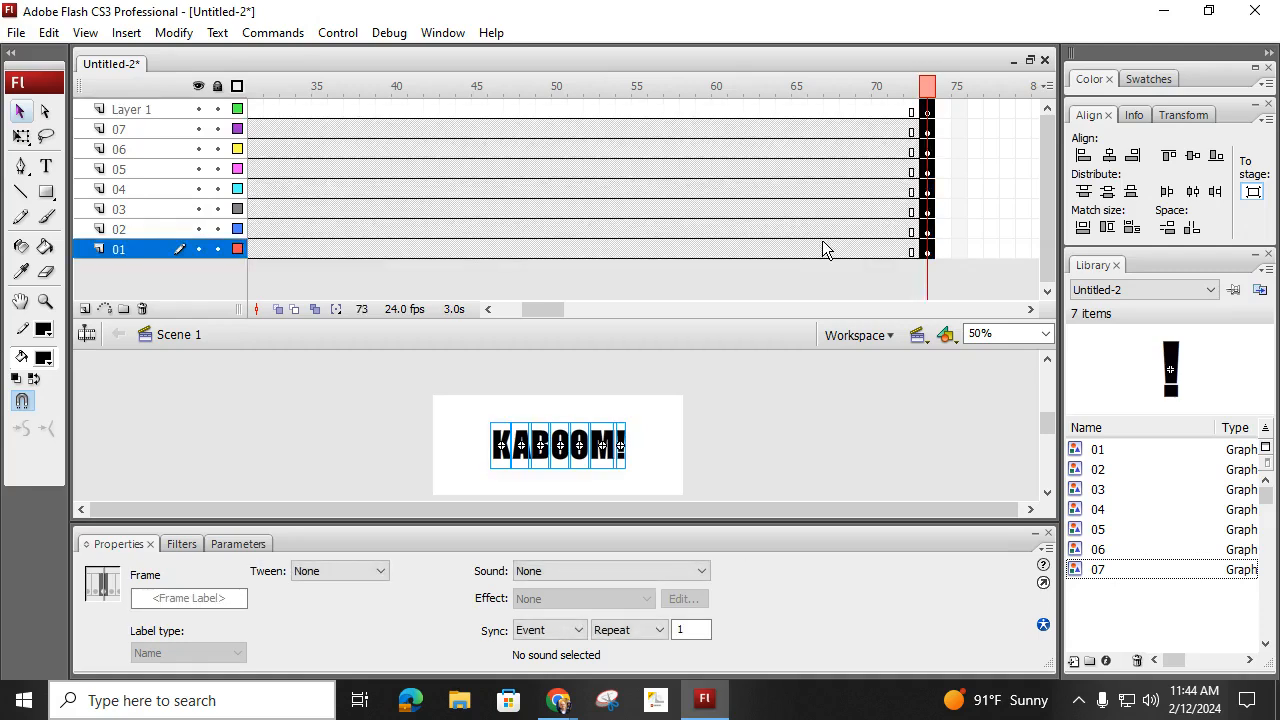
- Insert keyframes at frame 78 on Layer 1 and layers 01 to 07
{"action": "left_click", "coordinate": [1032, 312]}
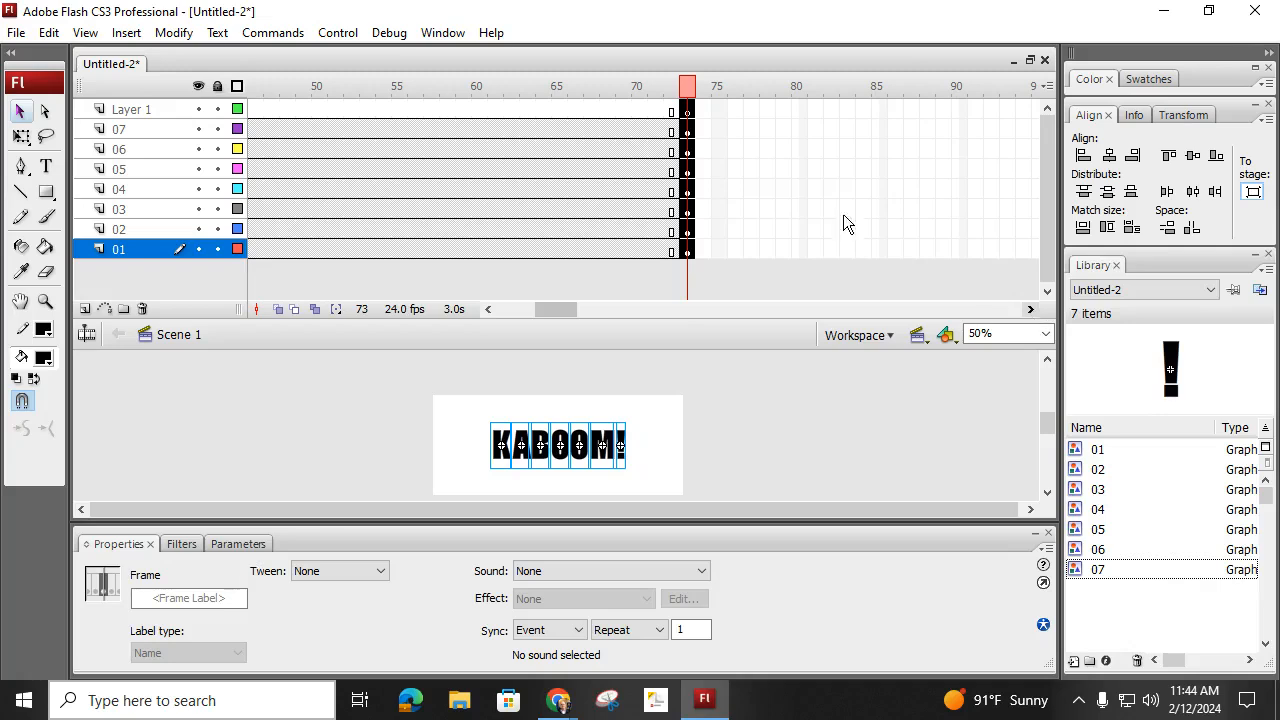
{"action": "left_click_drag", "start_coordinate": [773, 108], "coordinate": [773, 252]}
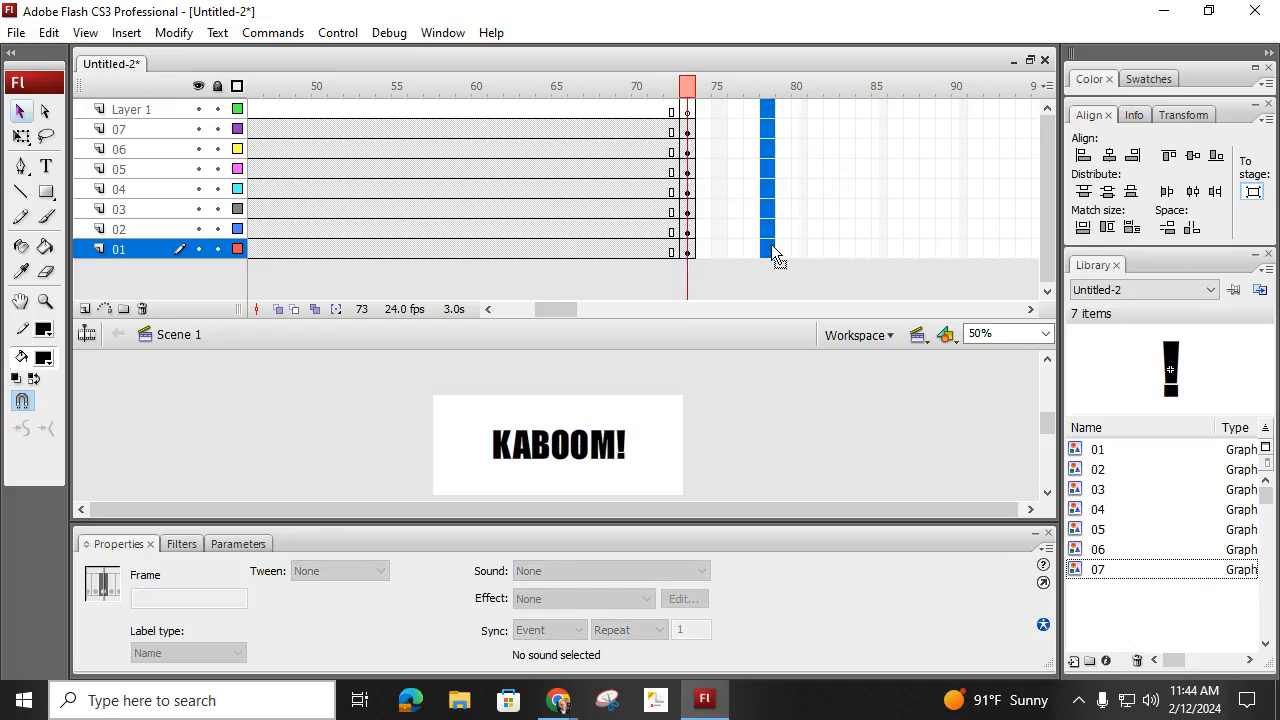
{"action": "key", "text": "F6"}
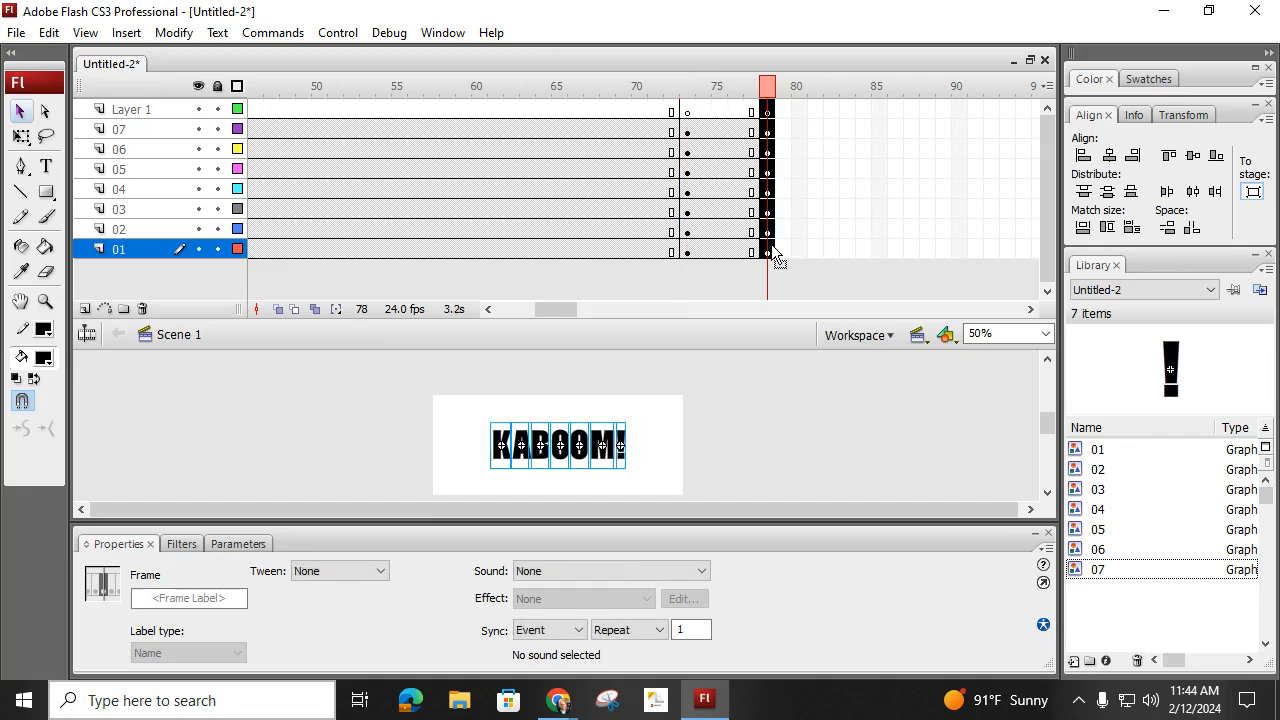
- At frame 78, move the letter K beyond the stage's upper-left corner, then enlarge and rotate it
{"action": "left_click", "coordinate": [372, 401]}
{"action": "left_click_drag", "start_coordinate": [497, 321], "coordinate": [494, 292]}
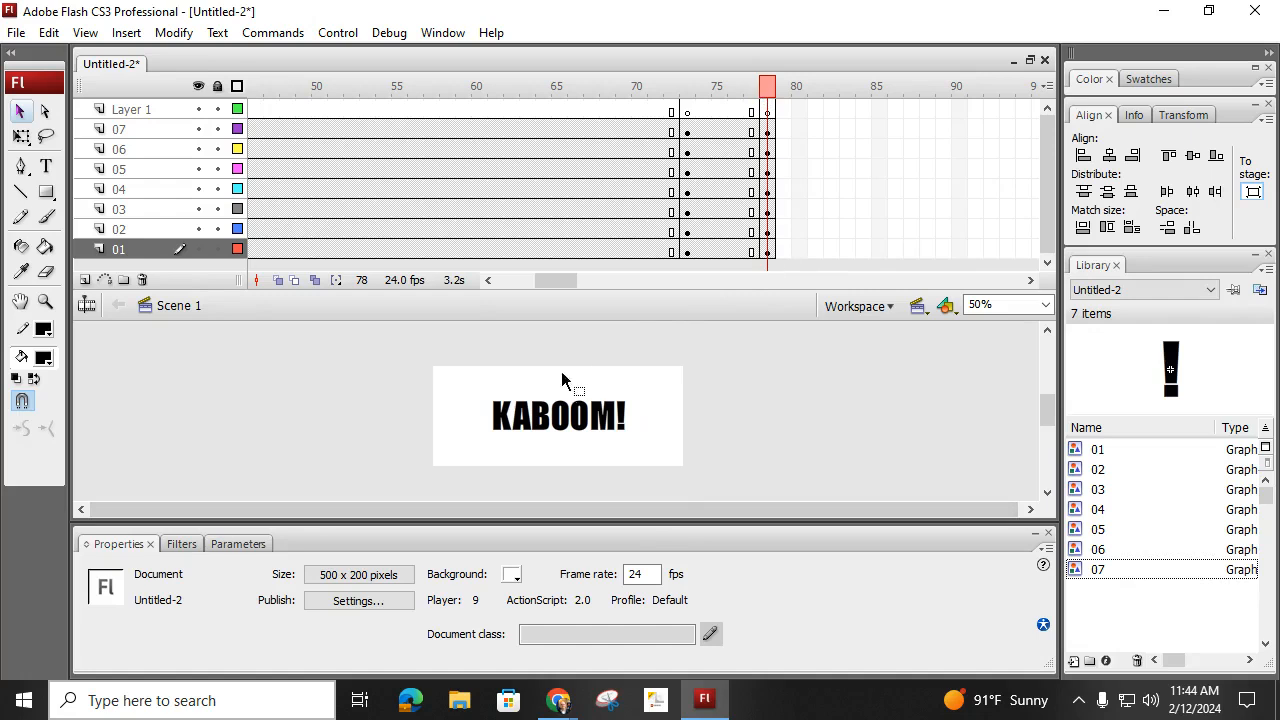
{"action": "left_click", "coordinate": [502, 417]}
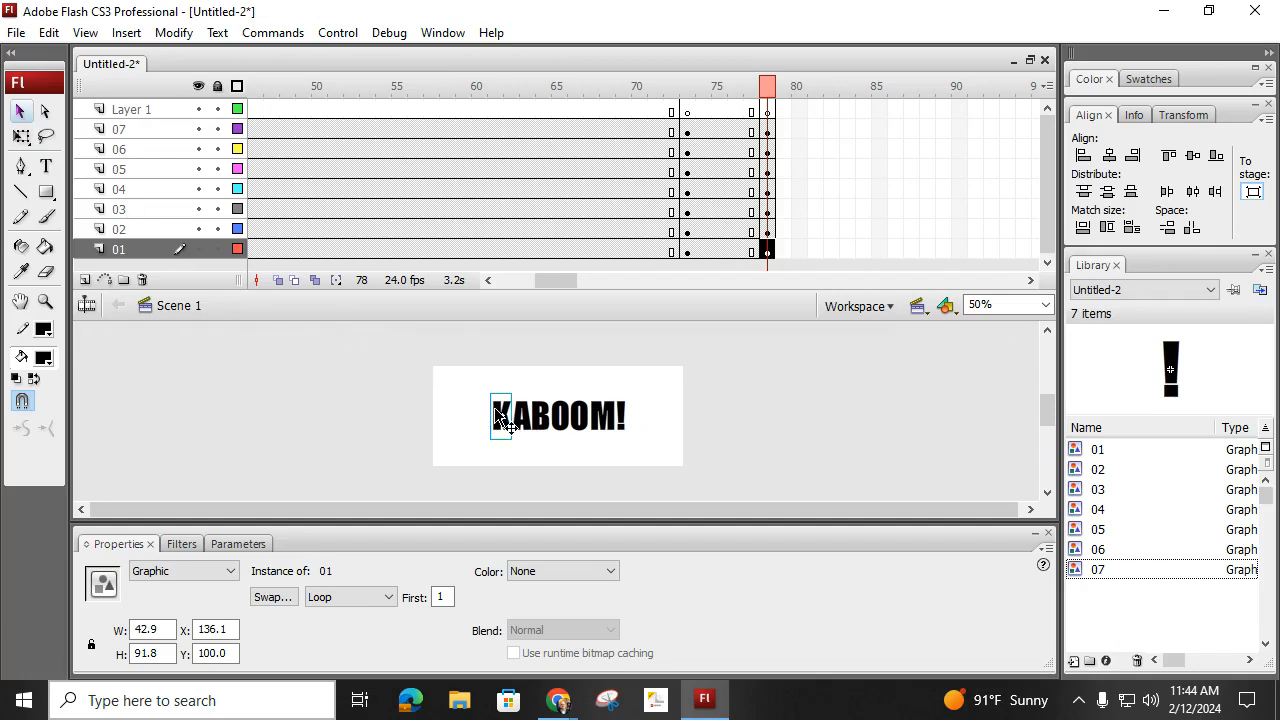
{"action": "left_click_drag", "start_coordinate": [502, 420], "coordinate": [406, 327]}
{"action": "left_click", "coordinate": [24, 137]}
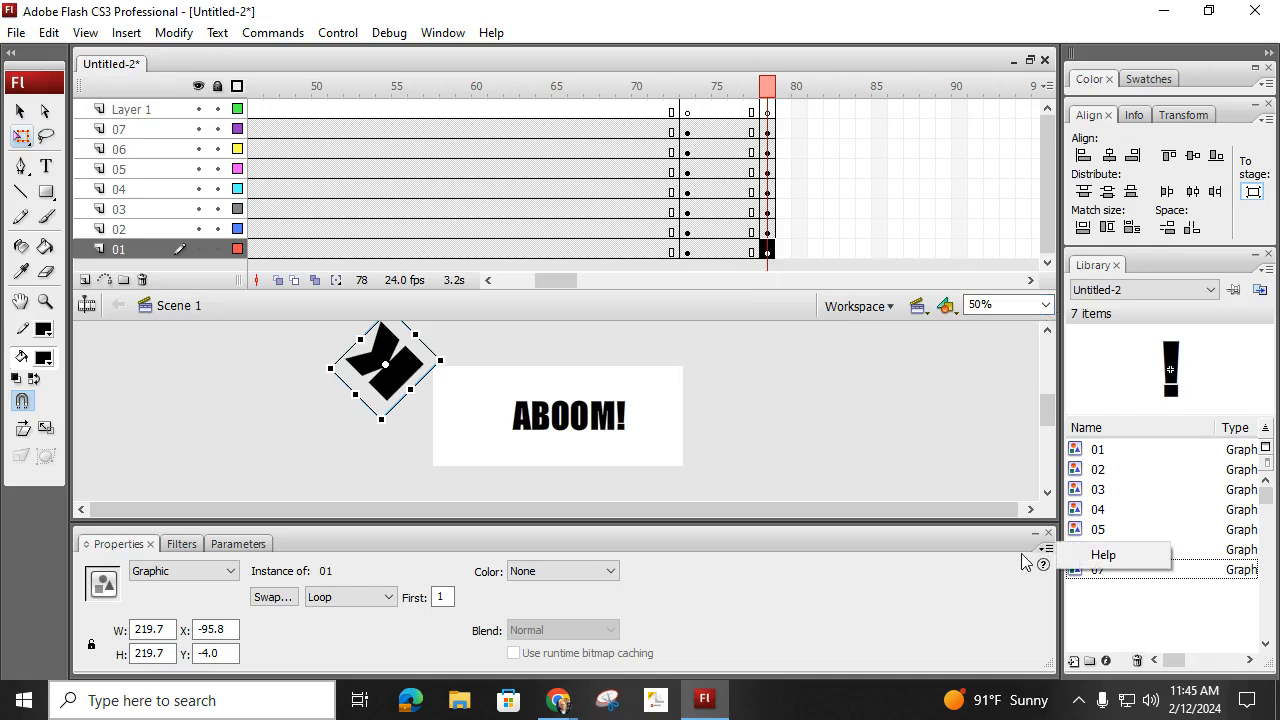
- Collapse the properties area, then move the letter A below the stage and enlarge and rotate it
{"action": "left_click", "coordinate": [797, 538]}
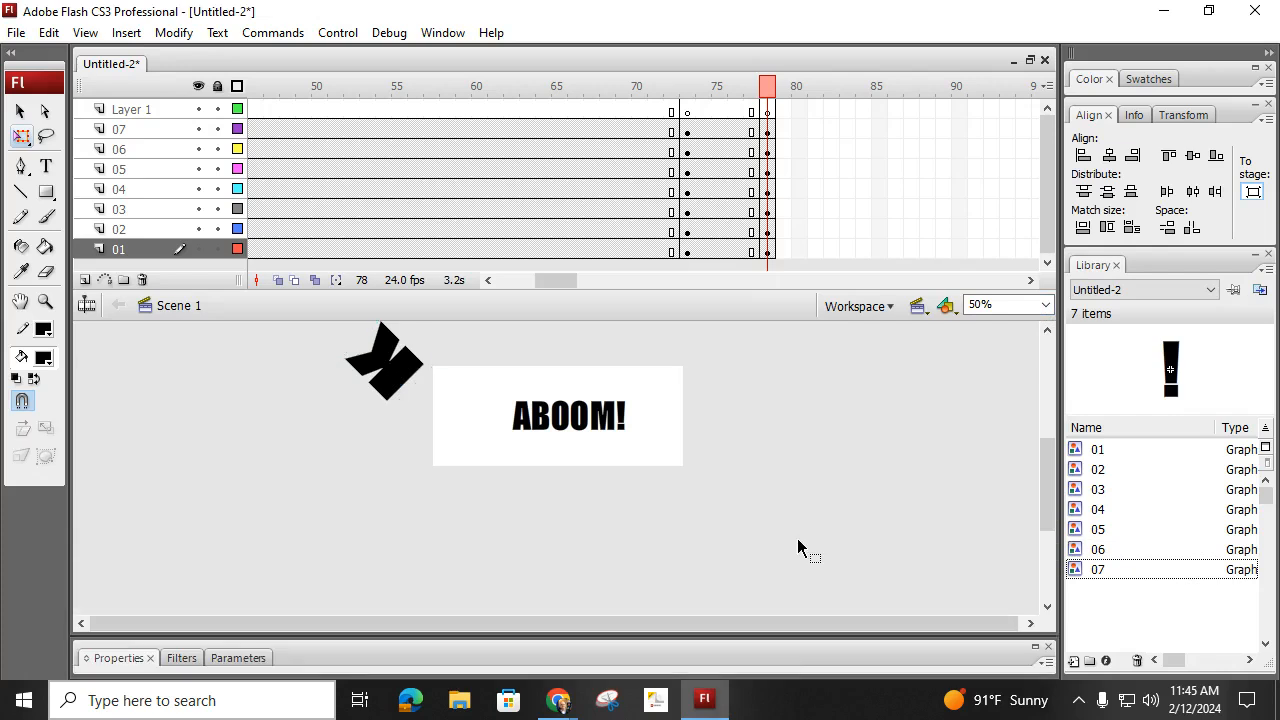
{"action": "scroll", "coordinate": [1046, 470], "scroll_direction": "up", "scroll_amount": 3}
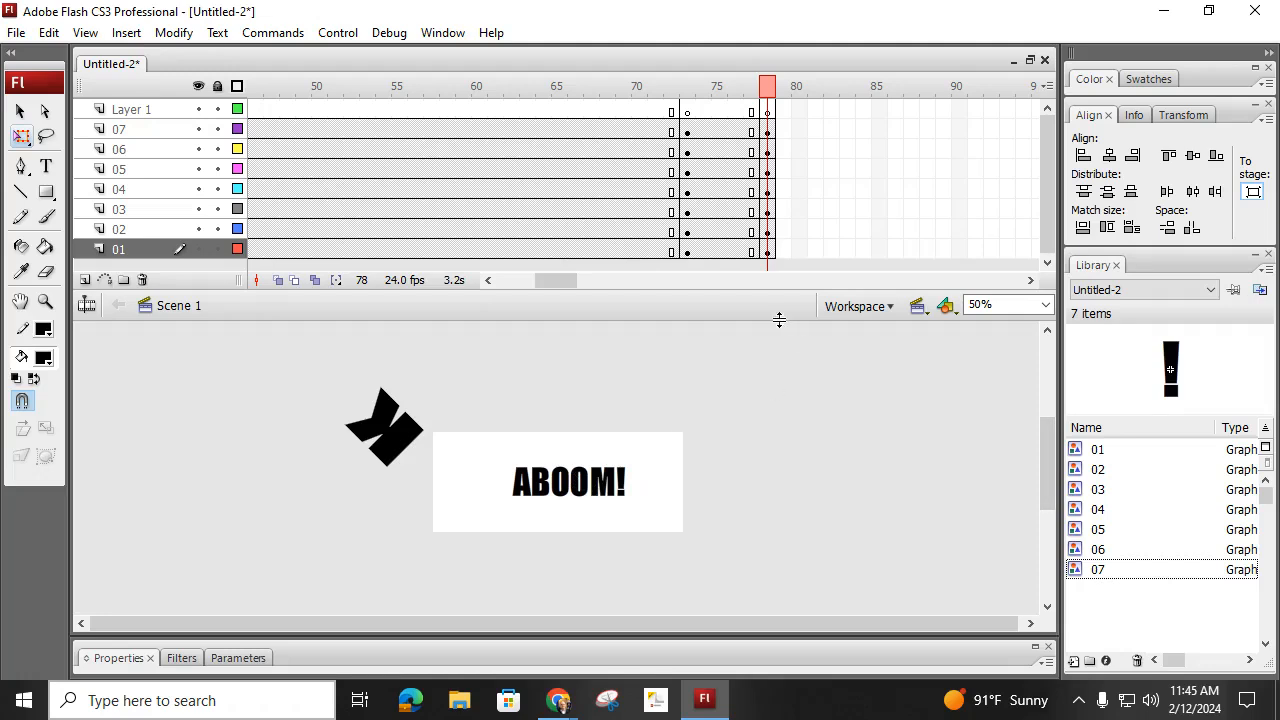
{"action": "left_click", "coordinate": [522, 488]}
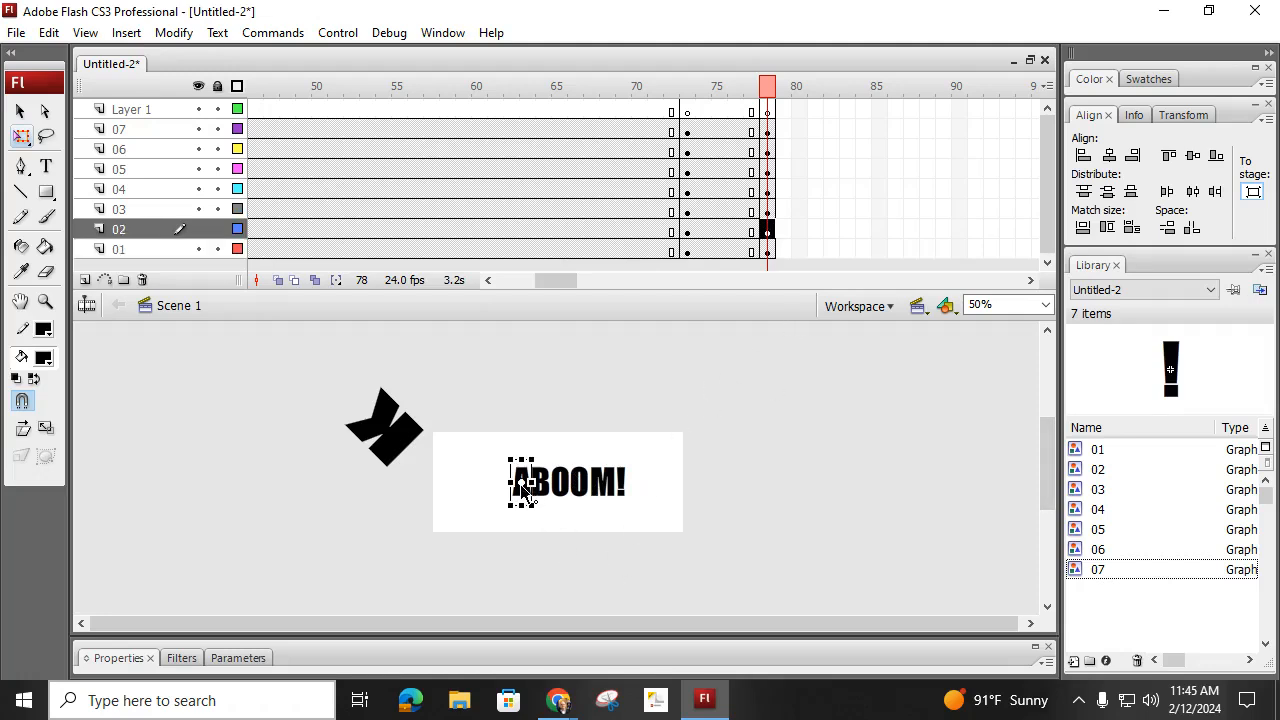
{"action": "left_click_drag", "start_coordinate": [521, 496], "coordinate": [519, 572]}
{"action": "left_click_drag", "start_coordinate": [545, 516], "coordinate": [558, 582]}
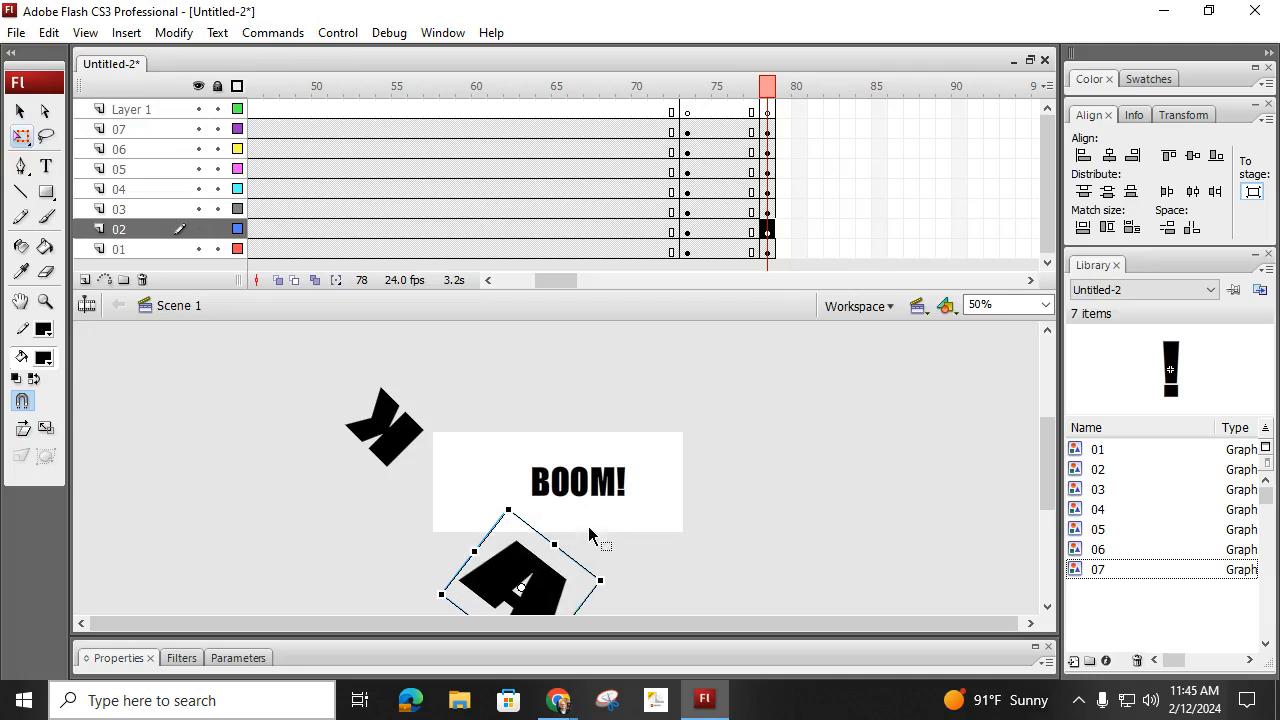
- Move the B beyond the stage's upper-right corner and the first O above the stage, enlarging and rotating both
{"action": "left_click", "coordinate": [540, 492]}
{"action": "left_click_drag", "start_coordinate": [540, 497], "coordinate": [709, 422]}
{"action": "left_click_drag", "start_coordinate": [728, 378], "coordinate": [744, 440]}
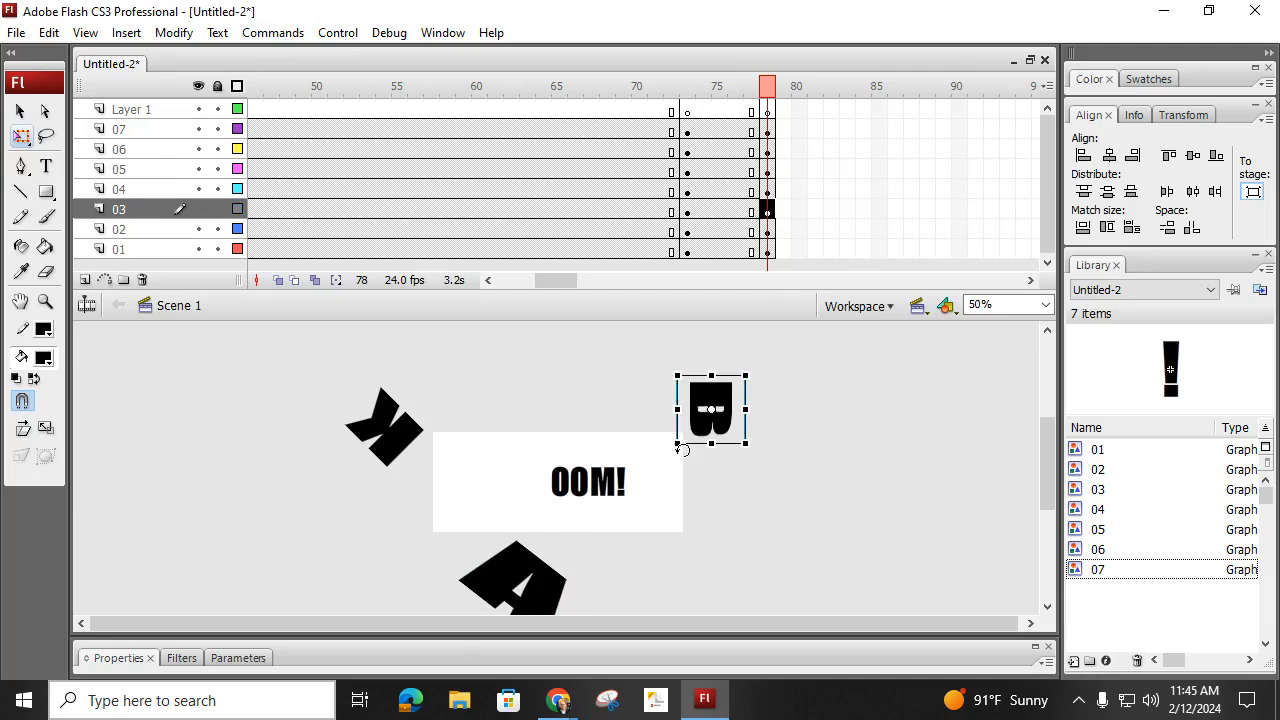
{"action": "left_click", "coordinate": [565, 484]}
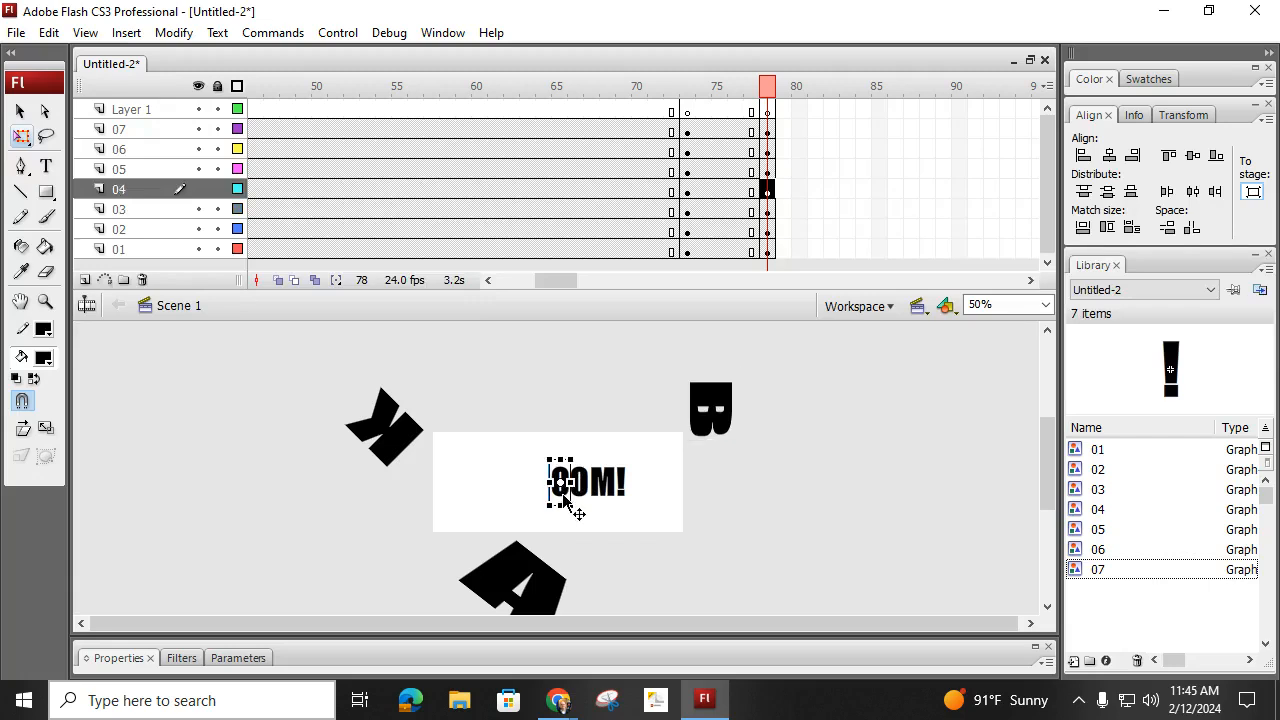
{"action": "left_click_drag", "start_coordinate": [525, 410], "coordinate": [518, 392]}
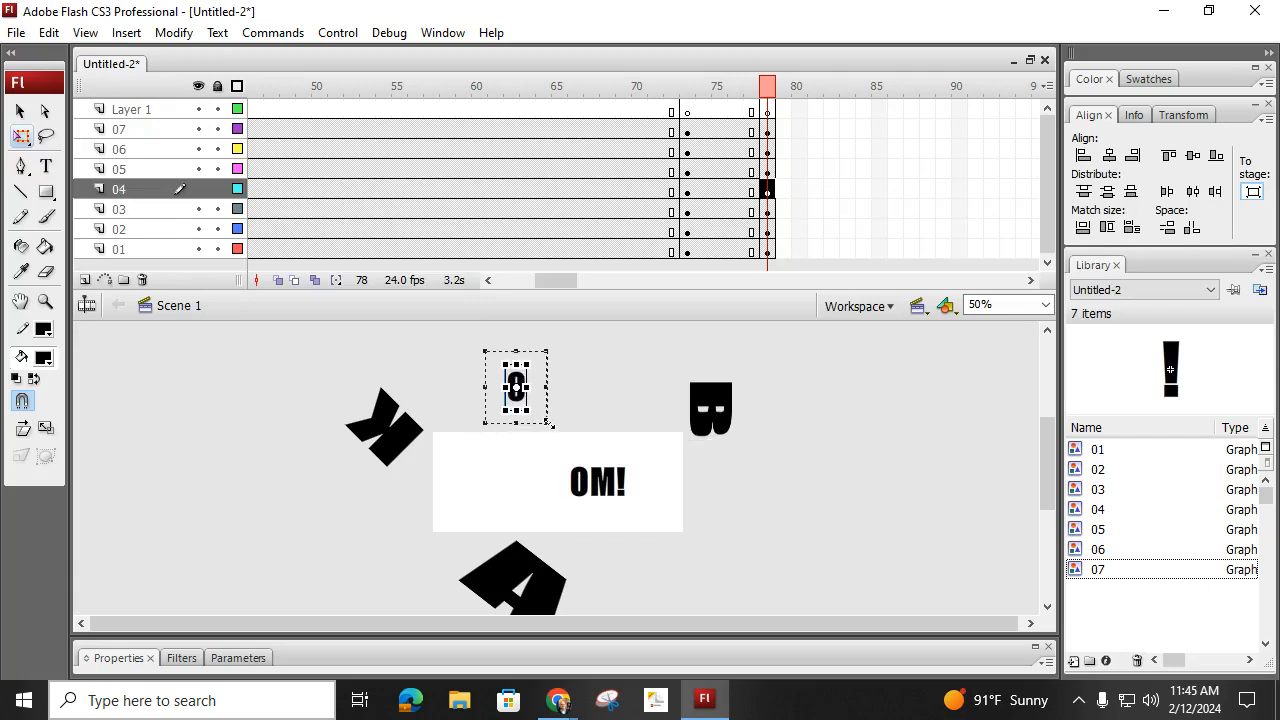
{"action": "left_click_drag", "start_coordinate": [560, 343], "coordinate": [578, 393]}
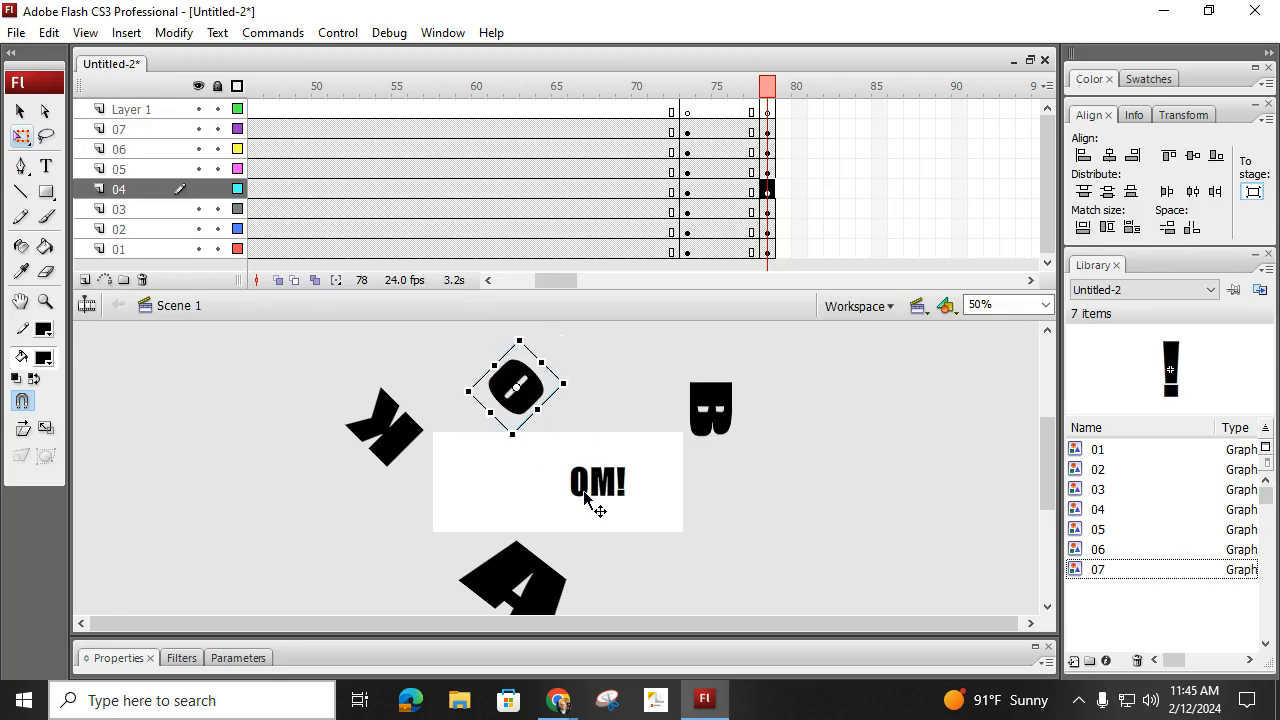
- Move the second O beyond the stage's lower-left corner and the M beyond its lower-right corner, enlarging and rotating both
{"action": "left_click", "coordinate": [585, 495]}
{"action": "left_click_drag", "start_coordinate": [585, 500], "coordinate": [401, 551]}
{"action": "left_click_drag", "start_coordinate": [427, 509], "coordinate": [409, 514]}
{"action": "left_click", "coordinate": [606, 490]}
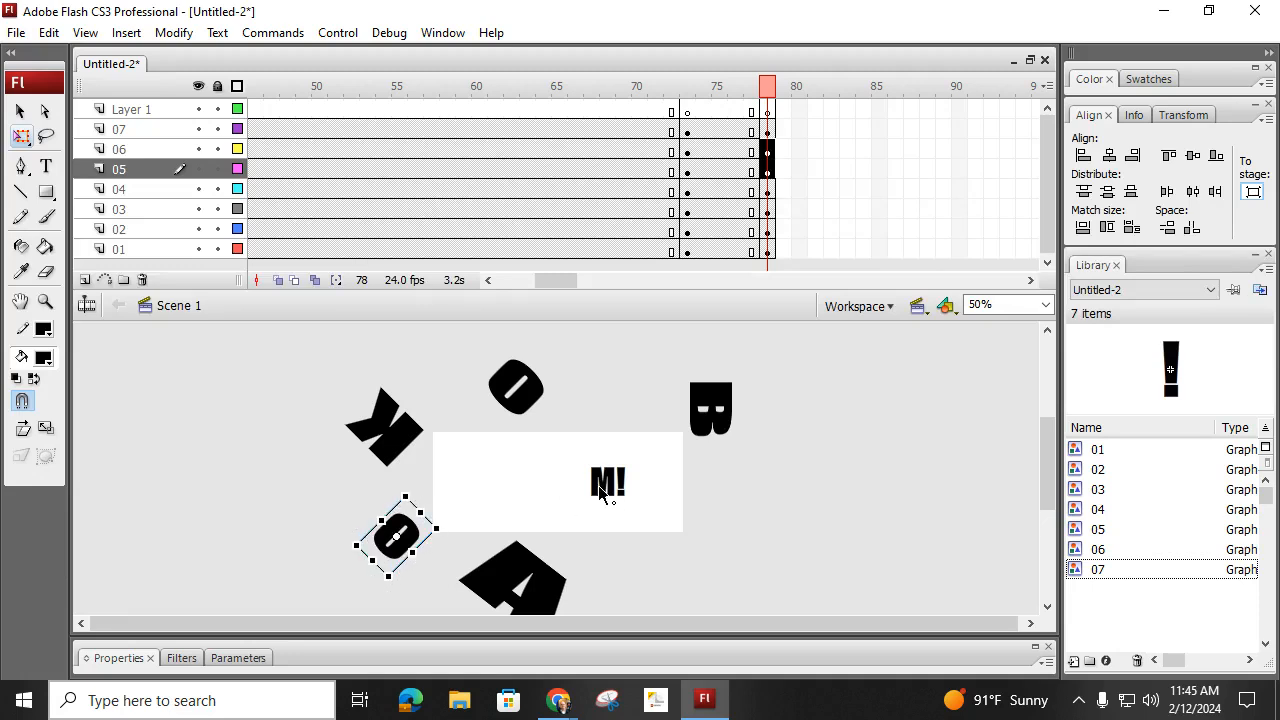
{"action": "left_click_drag", "start_coordinate": [603, 492], "coordinate": [746, 541]}
{"action": "left_click_drag", "start_coordinate": [773, 498], "coordinate": [661, 500]}
- Move the exclamation mark below the stage's right part, enlarge and rotate it, and deselect it
{"action": "left_click", "coordinate": [620, 485]}
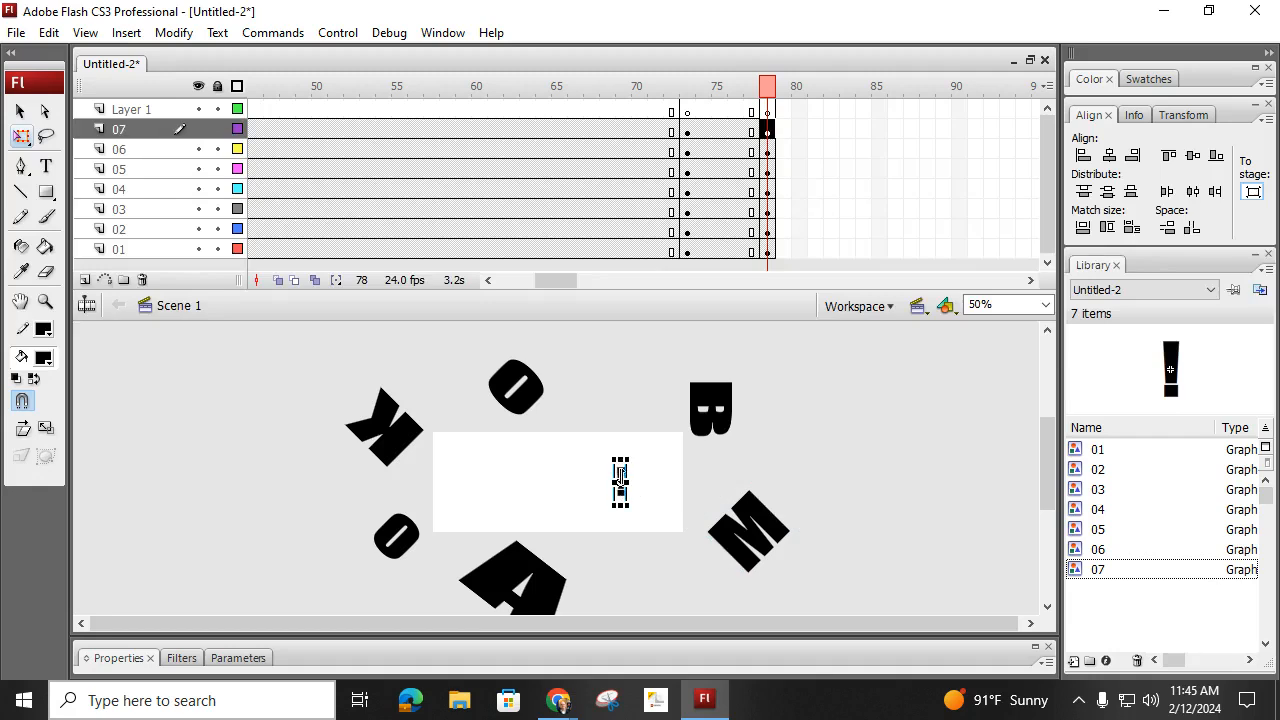
{"action": "left_click", "coordinate": [657, 477]}
{"action": "left_click_drag", "start_coordinate": [620, 476], "coordinate": [676, 612]}
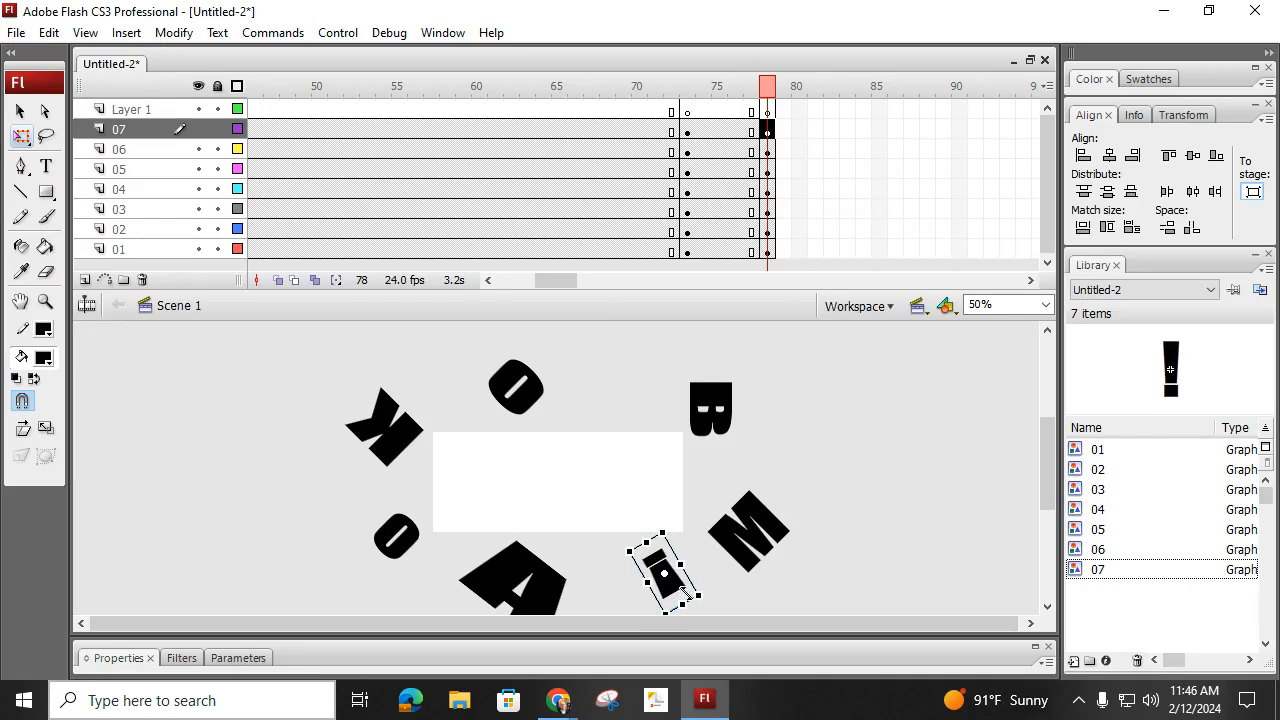
{"action": "left_click", "coordinate": [791, 482]}
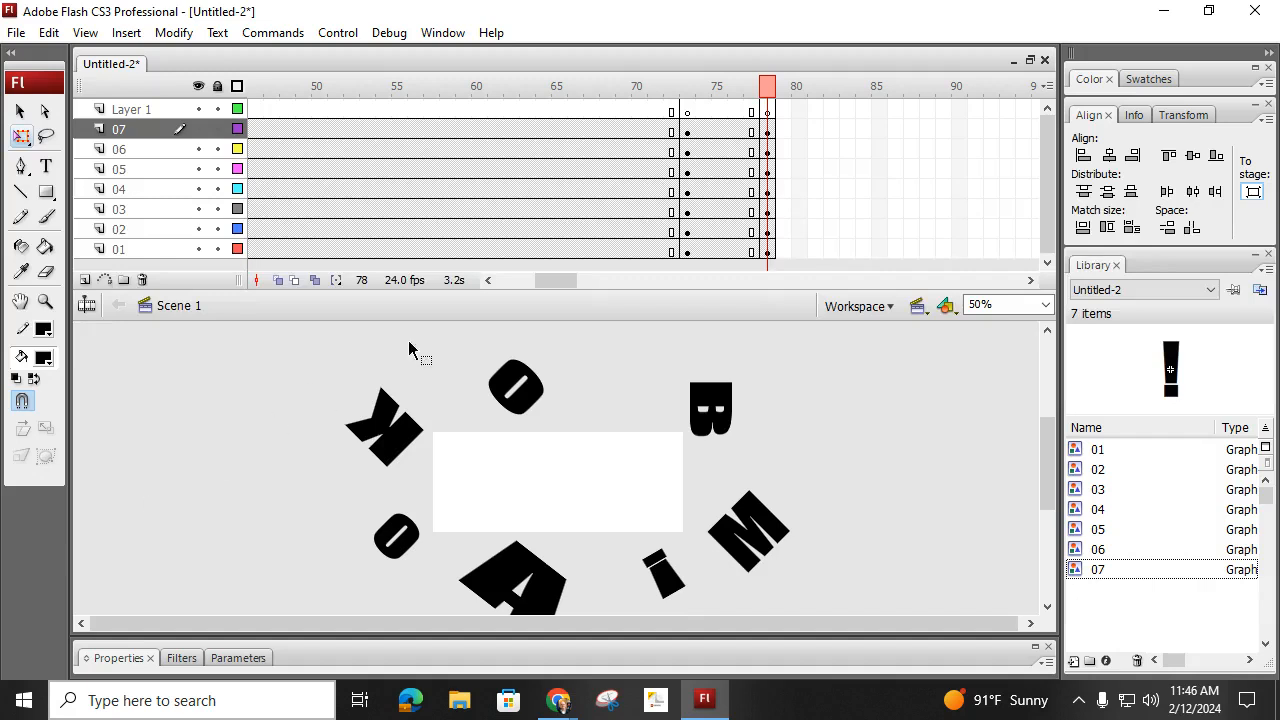
- Create motion tweens between frames 73 and 78 on layers 01 to 07 and play the animation
{"action": "left_click_drag", "start_coordinate": [726, 131], "coordinate": [724, 252]}
{"action": "right_click", "coordinate": [722, 252]}
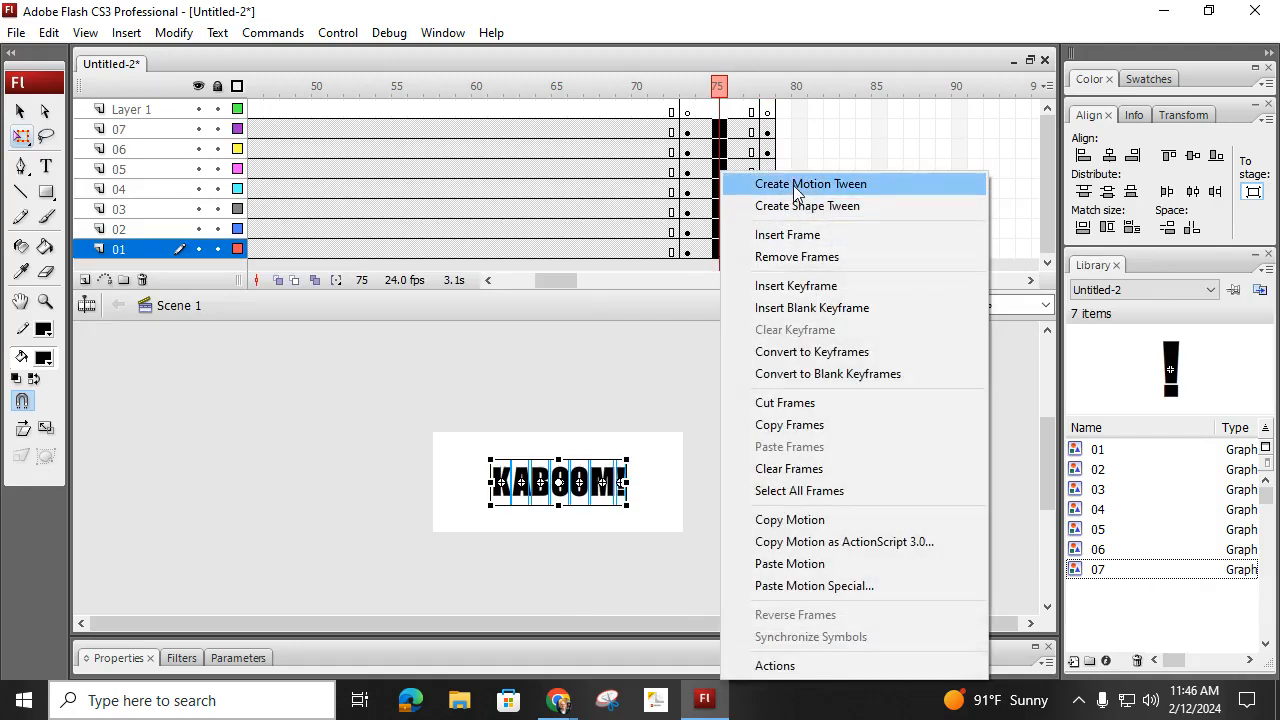
{"action": "left_click", "coordinate": [792, 184]}
{"action": "key", "text": "Return"}
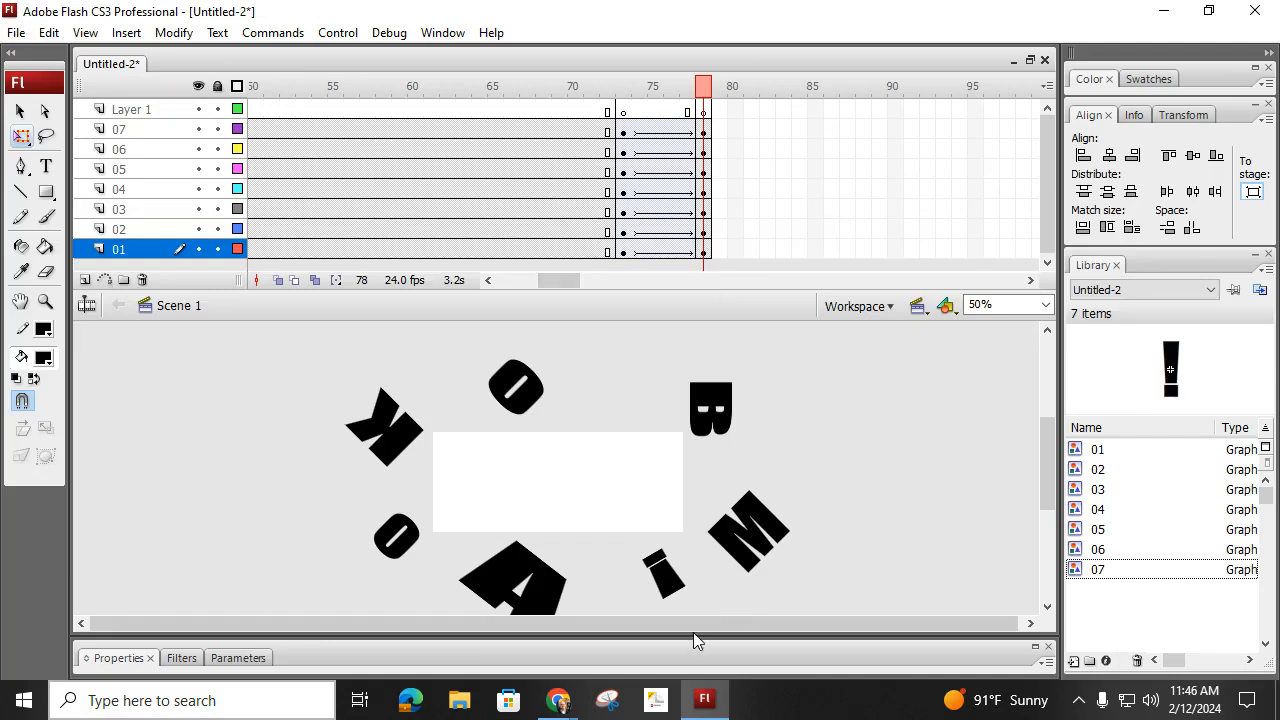
- Set the motion tweens on layers 01 to 07 to rotate clockwise (CW) 5 times
{"action": "left_click", "coordinate": [429, 647]}
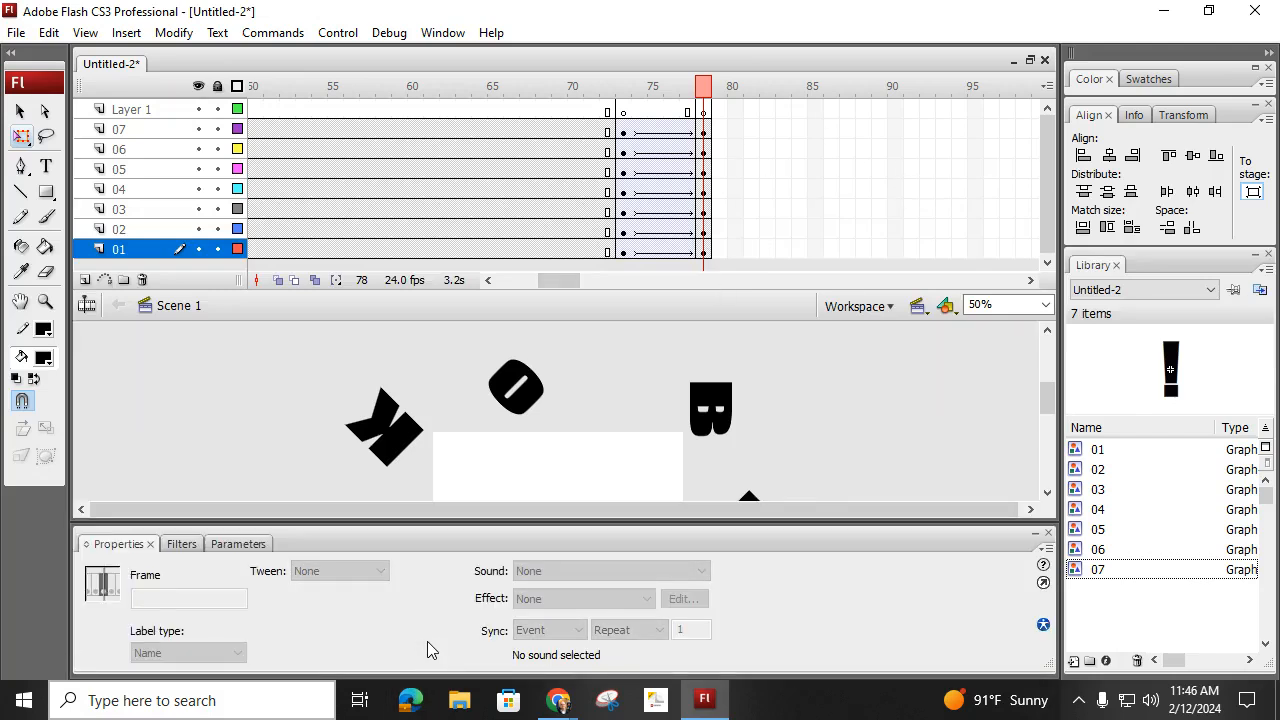
{"action": "left_click_drag", "start_coordinate": [656, 131], "coordinate": [661, 255]}
{"action": "left_click", "coordinate": [353, 630]}
{"action": "left_click", "coordinate": [302, 674]}
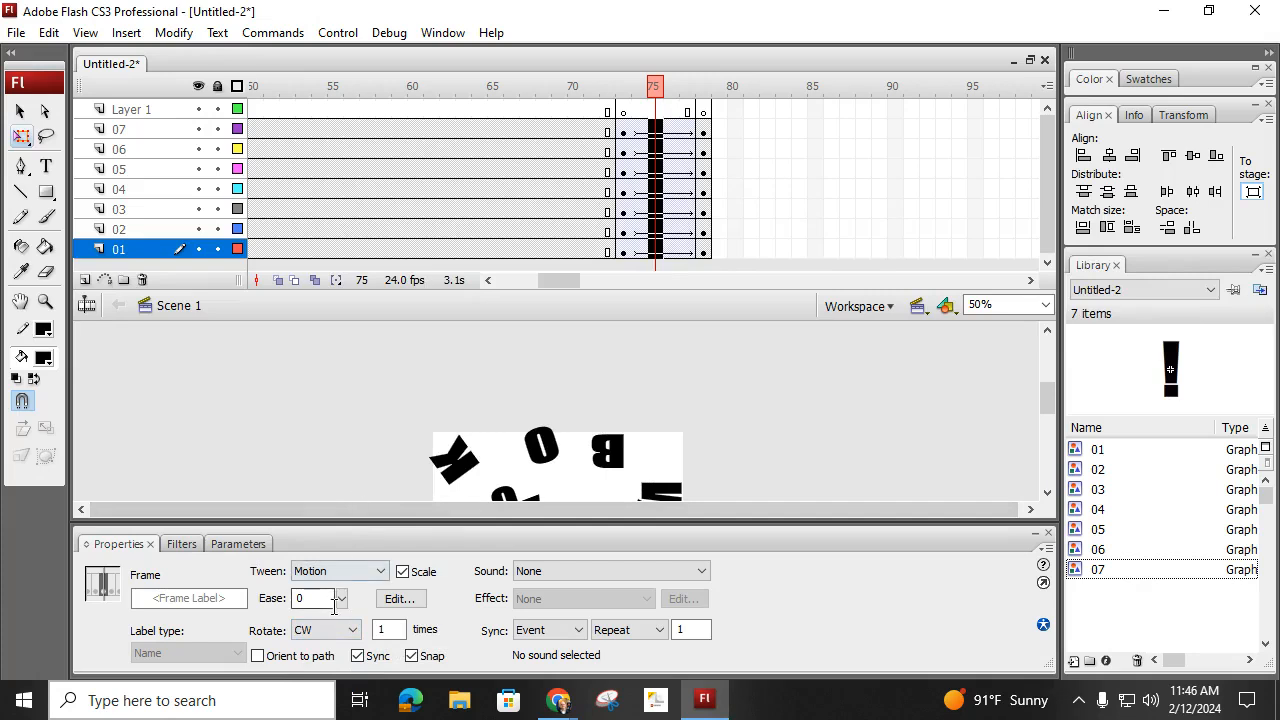
{"action": "double_click", "coordinate": [388, 630]}
{"action": "type", "text": "5"}
{"action": "left_click", "coordinate": [357, 462]}
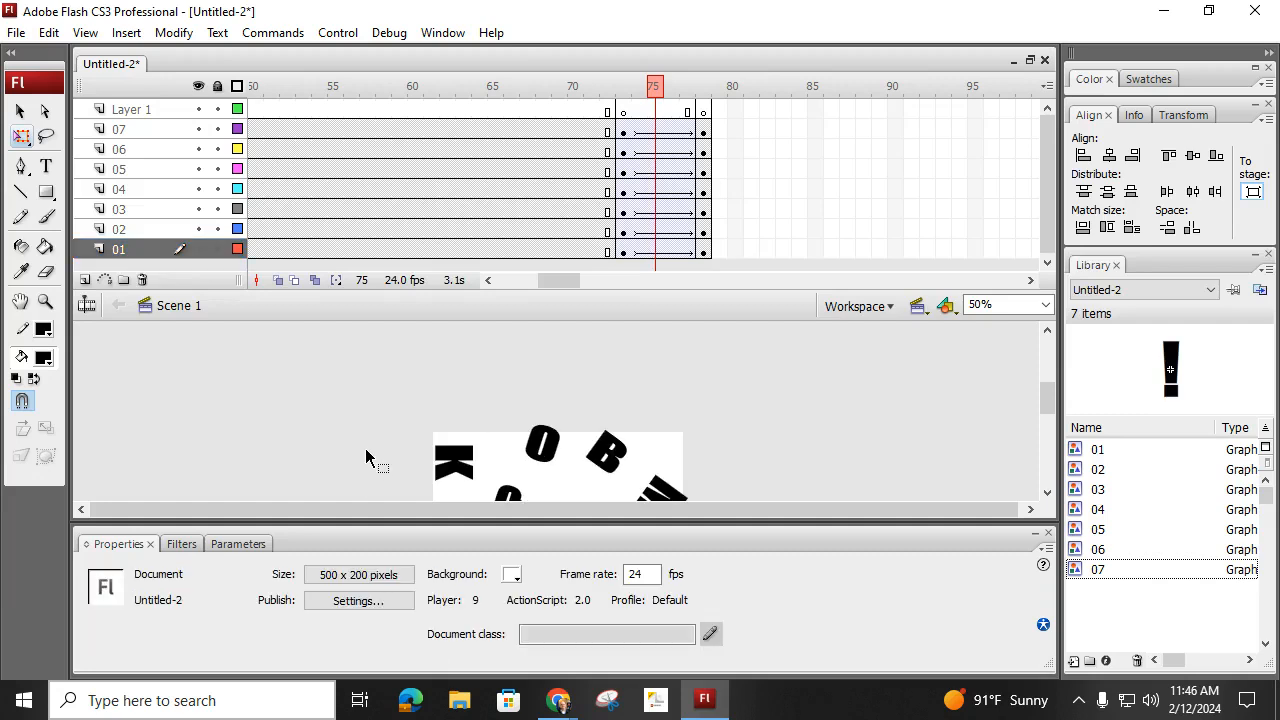
- Play the animation from frame 67, then run Test Movie and close the preview
{"action": "left_click_drag", "start_coordinate": [655, 88], "coordinate": [535, 120]}
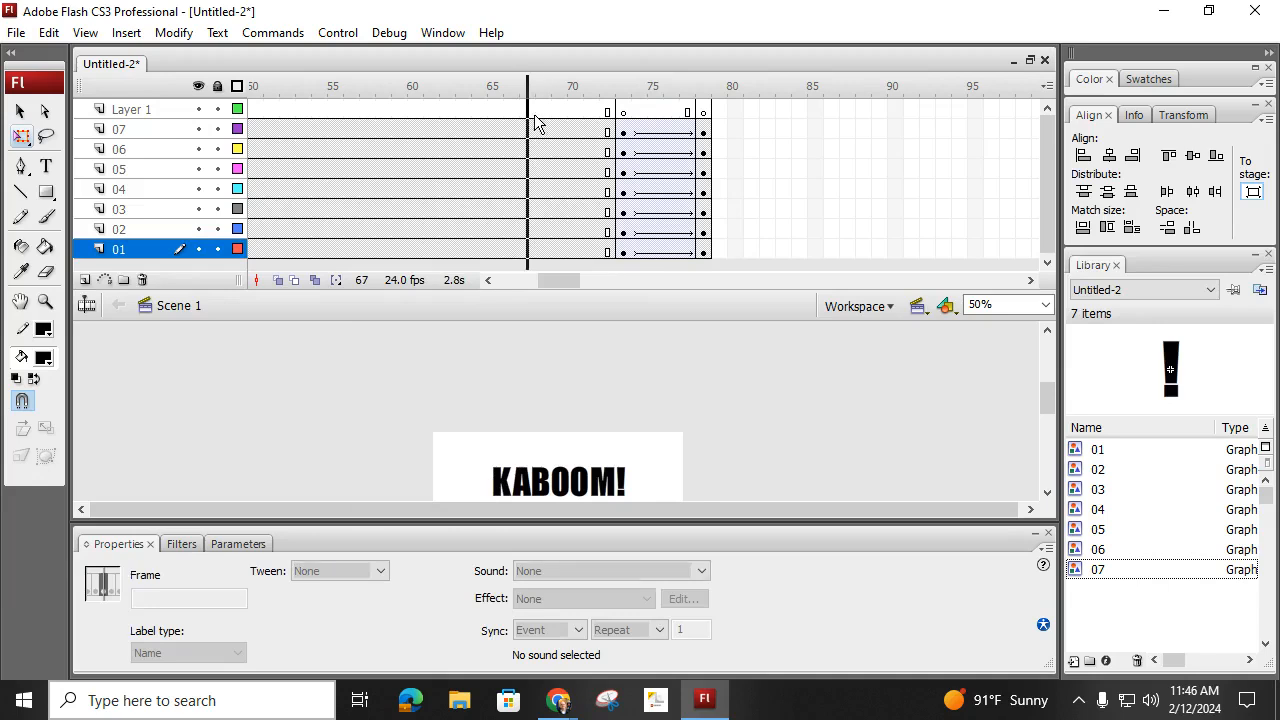
{"action": "key", "text": "Return"}
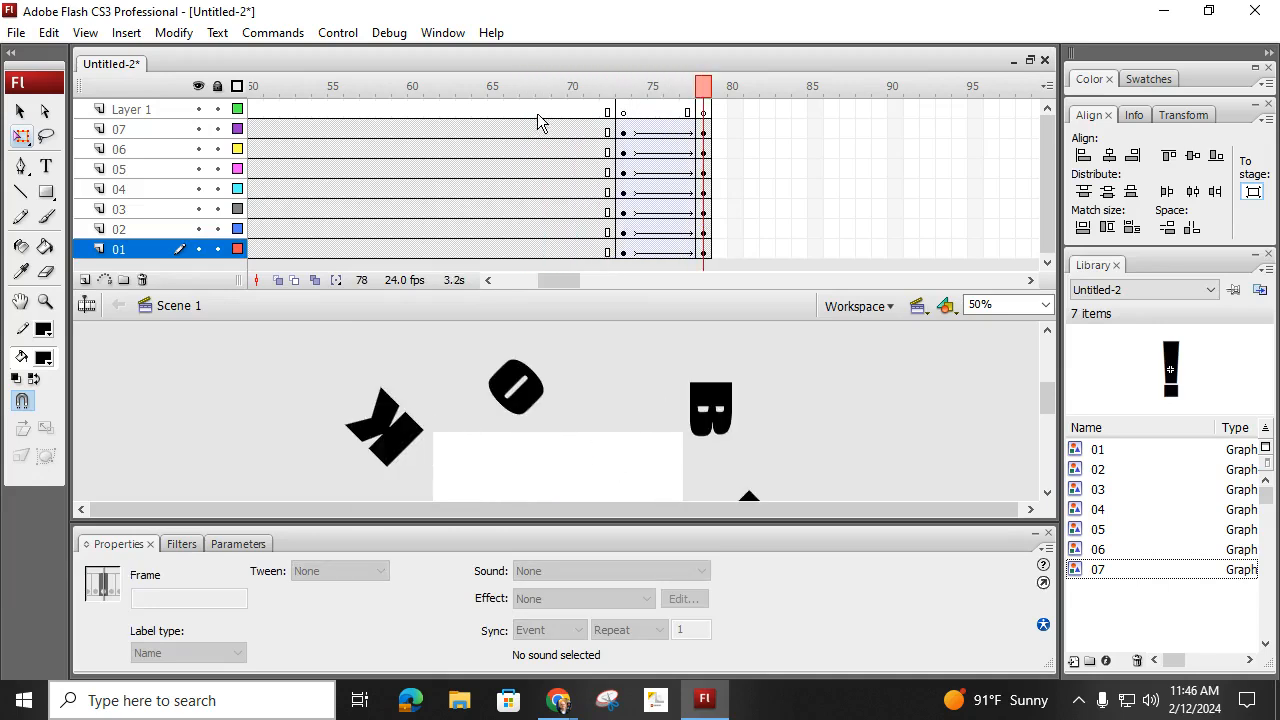
{"action": "left_click", "coordinate": [335, 33]}
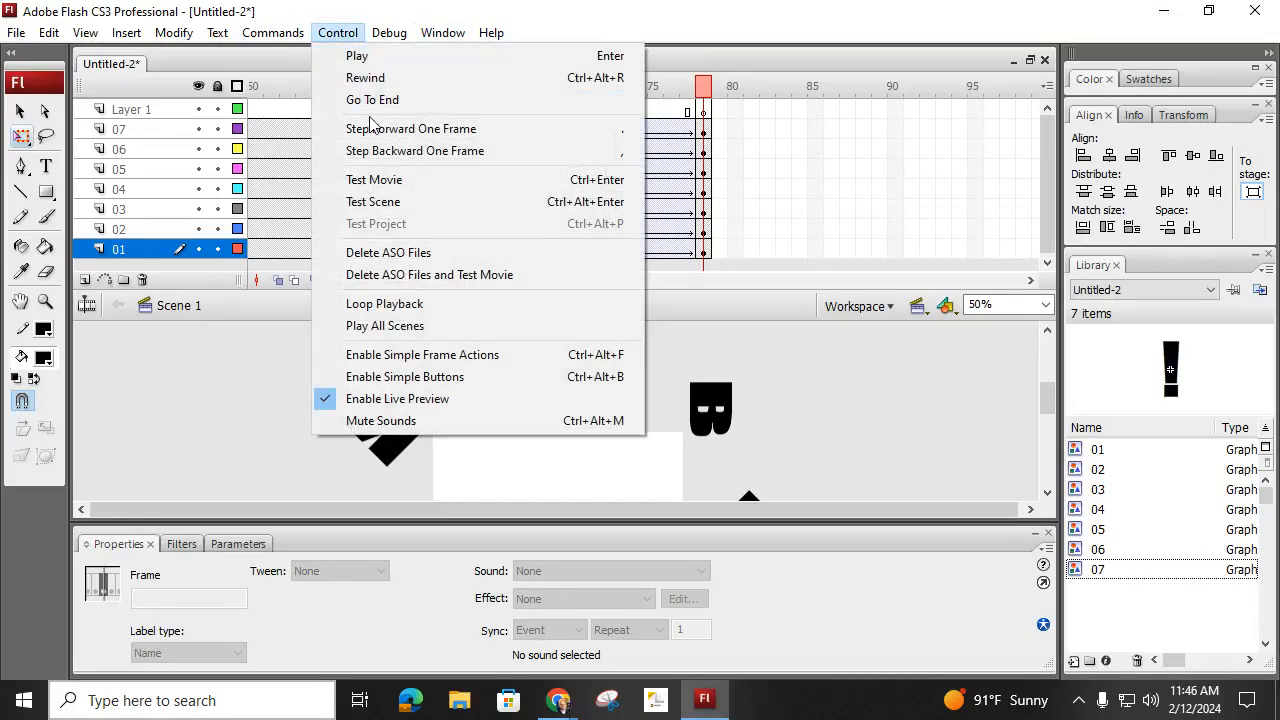
{"action": "left_click", "coordinate": [399, 182]}
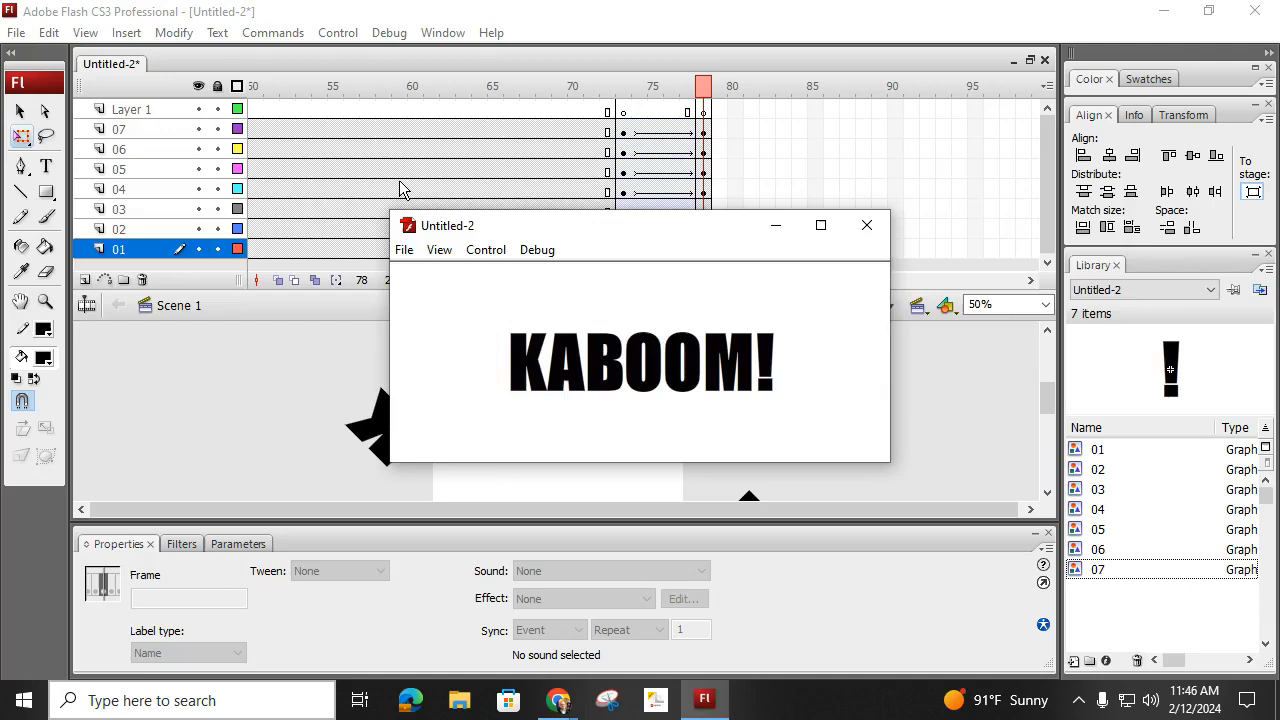
{"action": "left_click", "coordinate": [866, 225]}
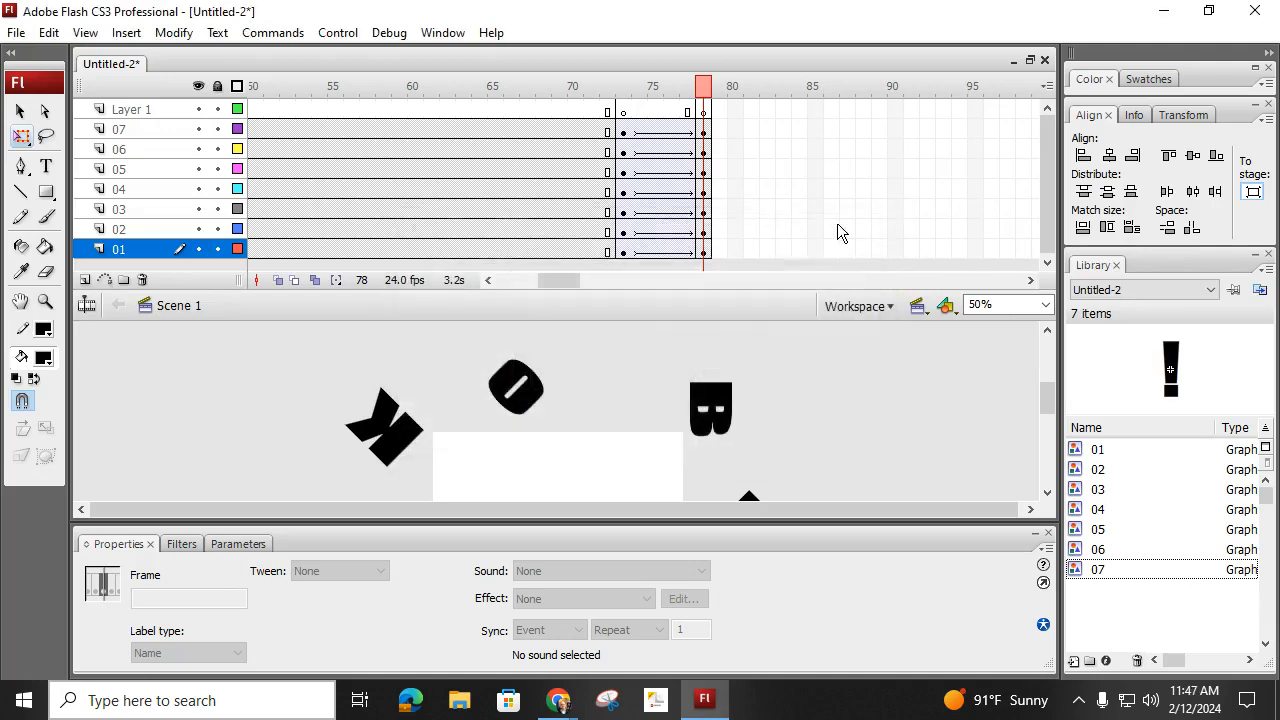
- Set the clockwise rotation of the motion tweens on layers 01 to 07 to 1 time
{"action": "left_click", "coordinate": [670, 149]}
{"action": "left_click_drag", "start_coordinate": [667, 131], "coordinate": [669, 252]}
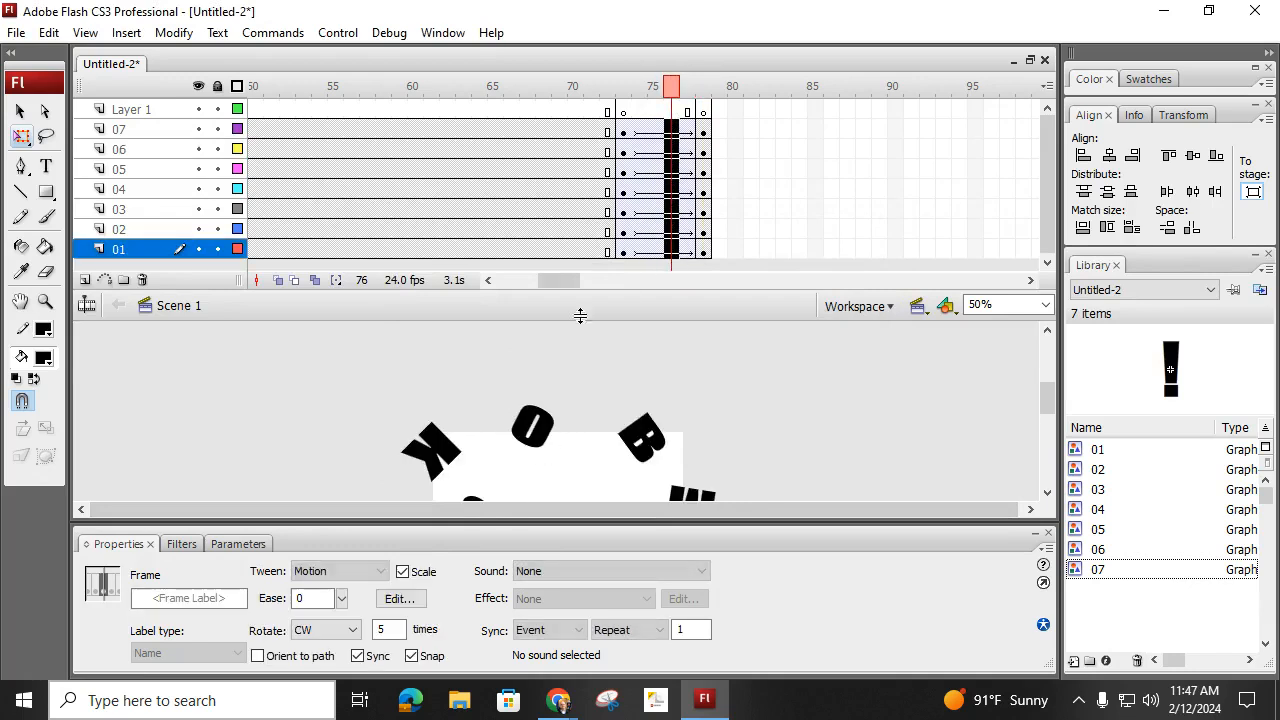
{"action": "double_click", "coordinate": [388, 630]}
{"action": "type", "text": "1"}
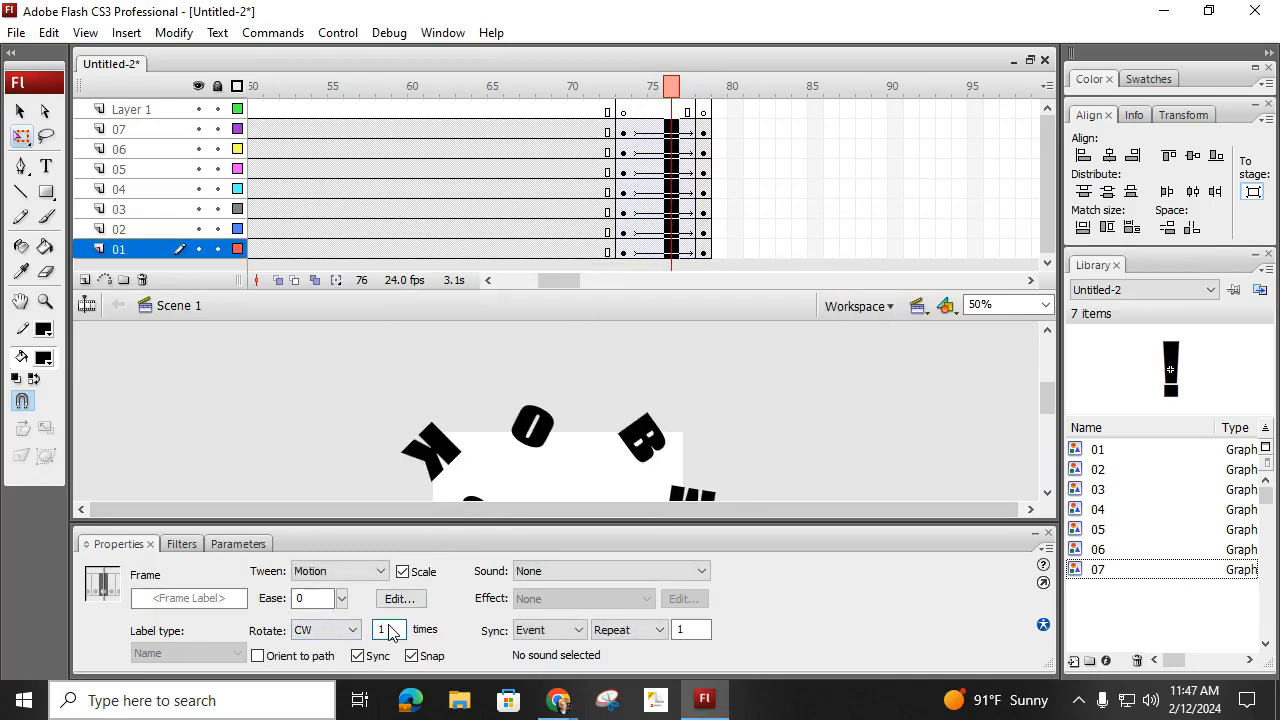
- Deselect the tween frames, preview the single-rotation explosion with Test Movie, and close the preview
{"action": "left_click", "coordinate": [752, 450]}
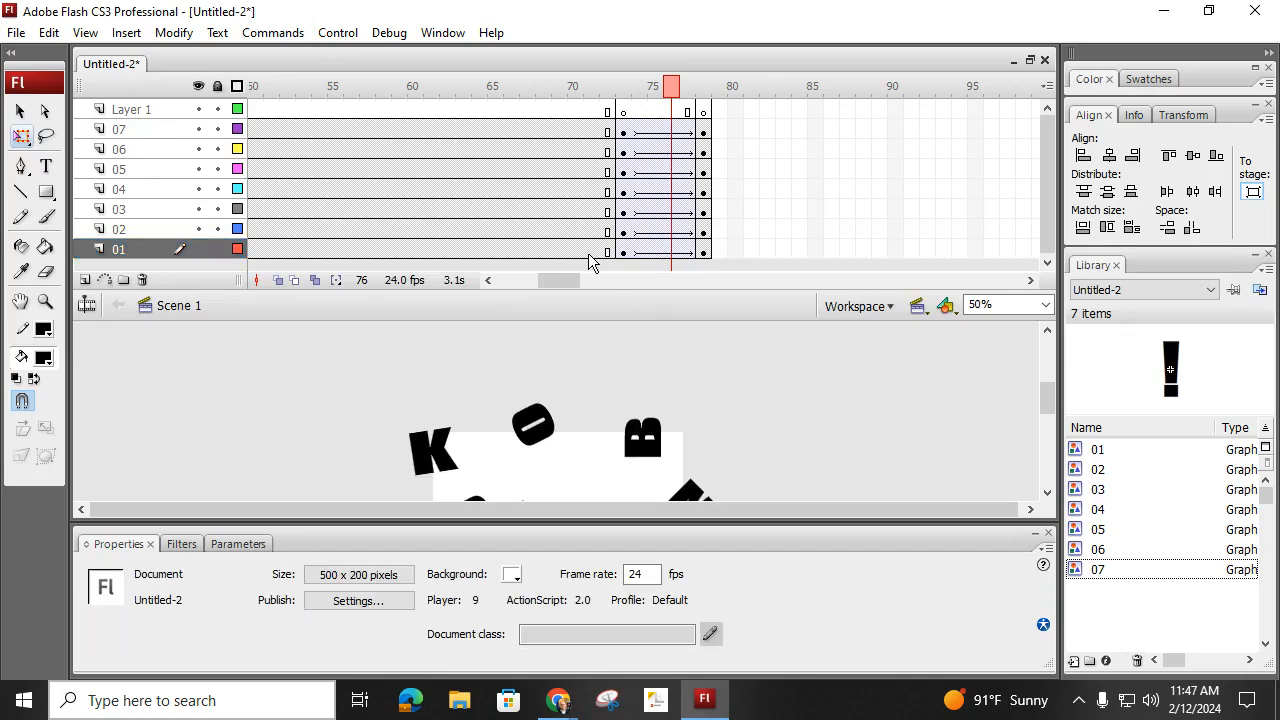
{"action": "key", "text": "ctrl+Return"}
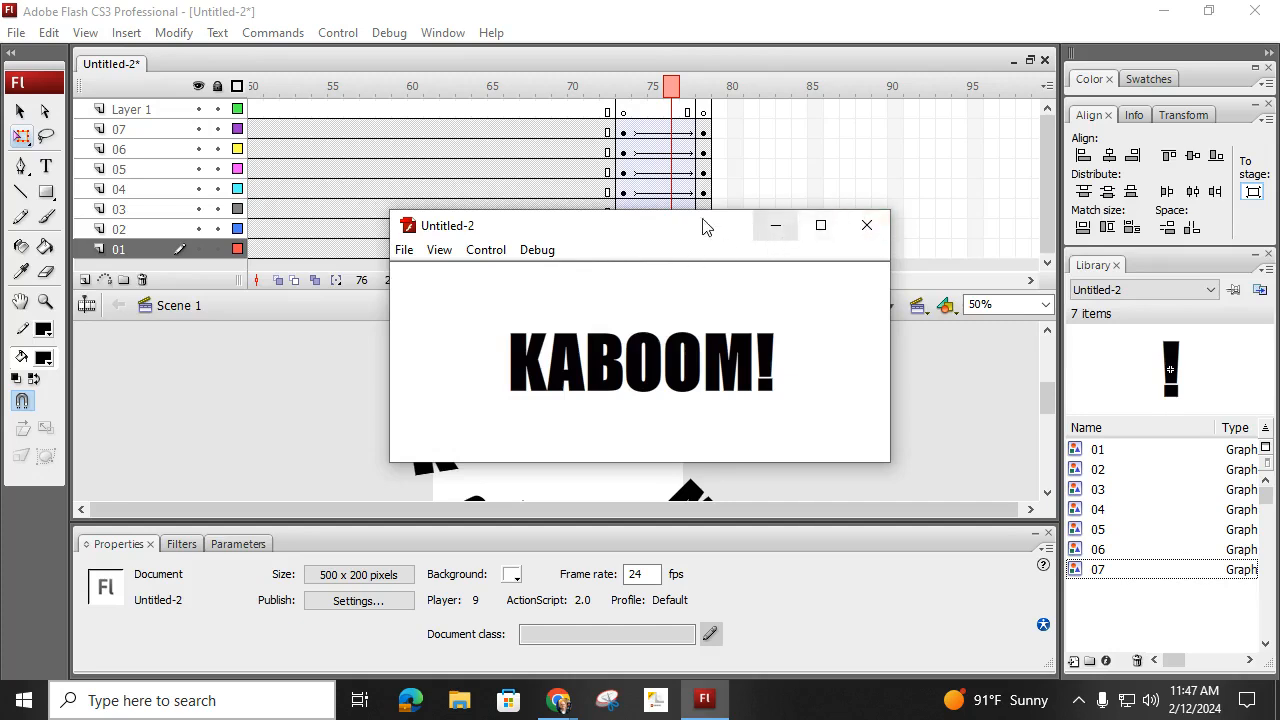
{"action": "left_click", "coordinate": [866, 224]}
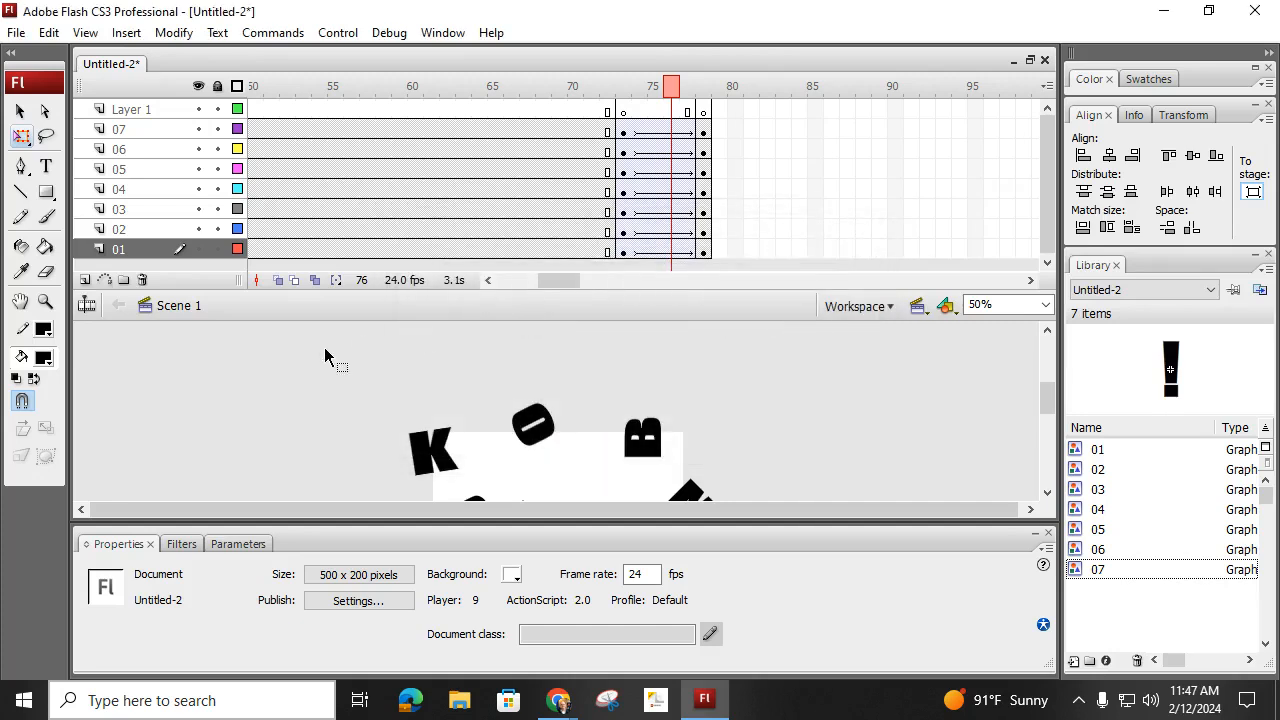
- Save the document as CH_06_kaboom.fla in the flash tutorial files folder
{"action": "left_click", "coordinate": [16, 32]}
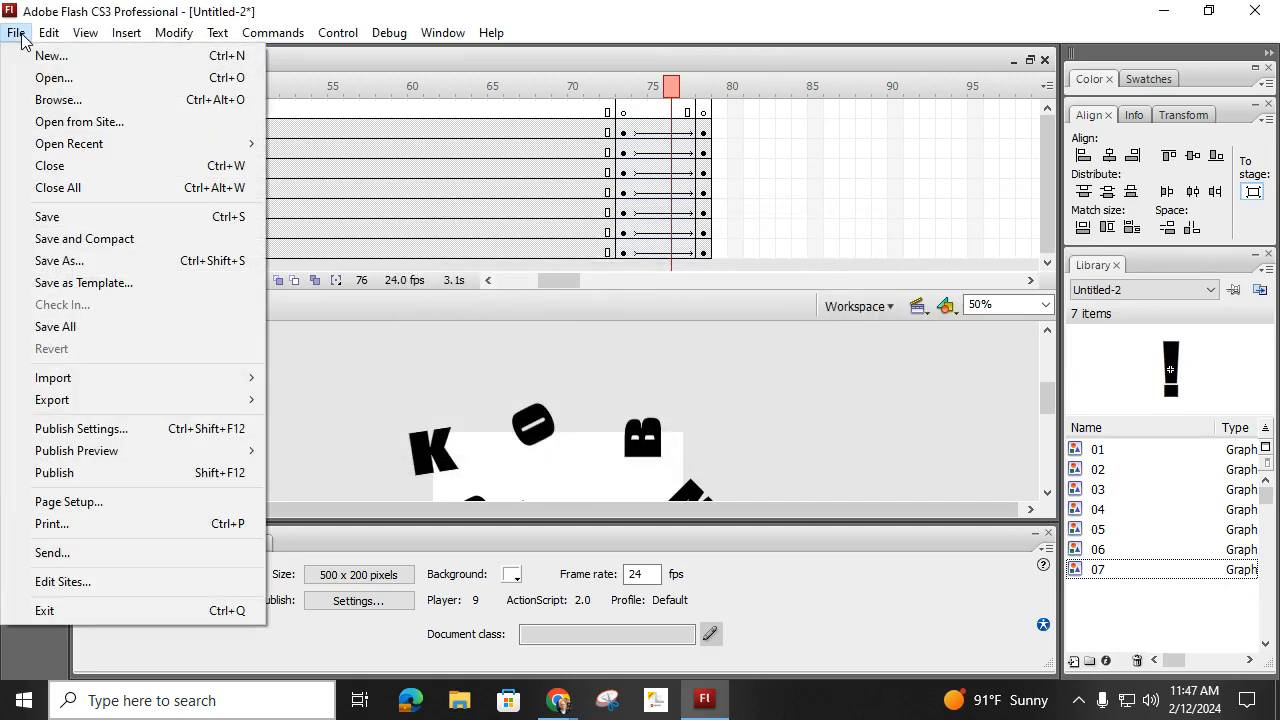
{"action": "left_click", "coordinate": [60, 216]}
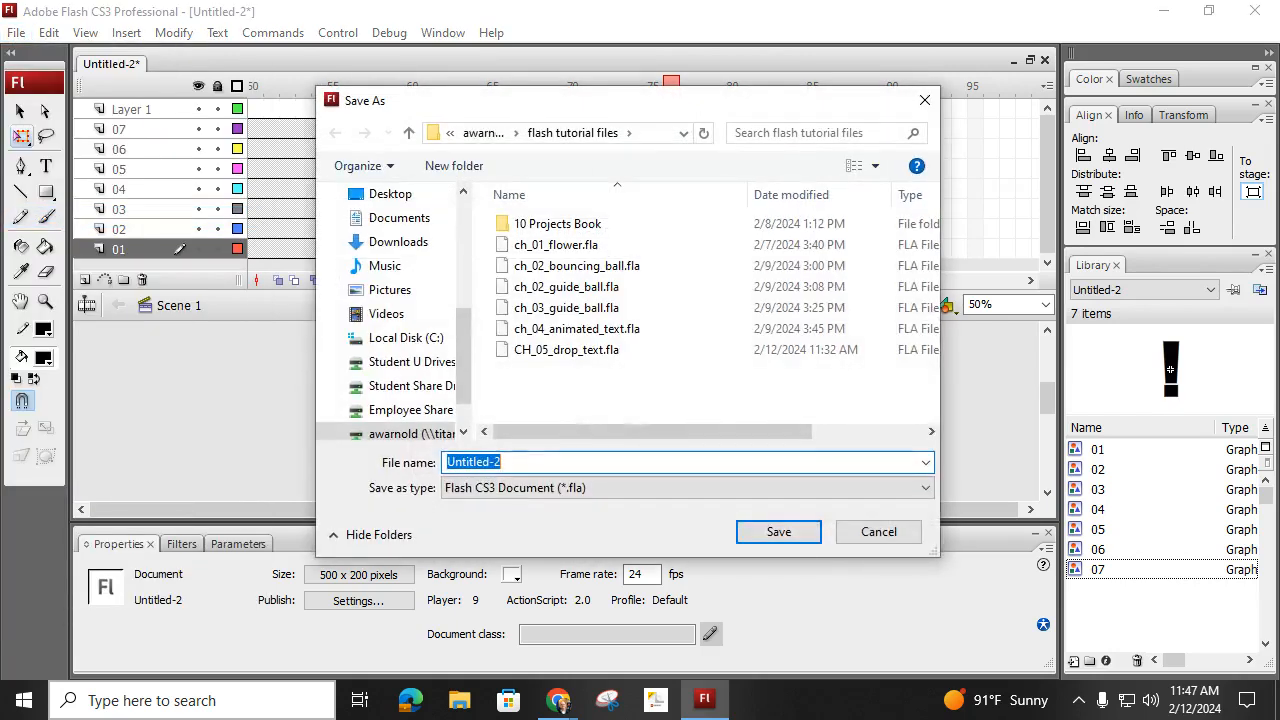
{"action": "left_click", "coordinate": [566, 351]}
{"action": "left_click", "coordinate": [533, 461]}
{"action": "double_click", "coordinate": [562, 461]}
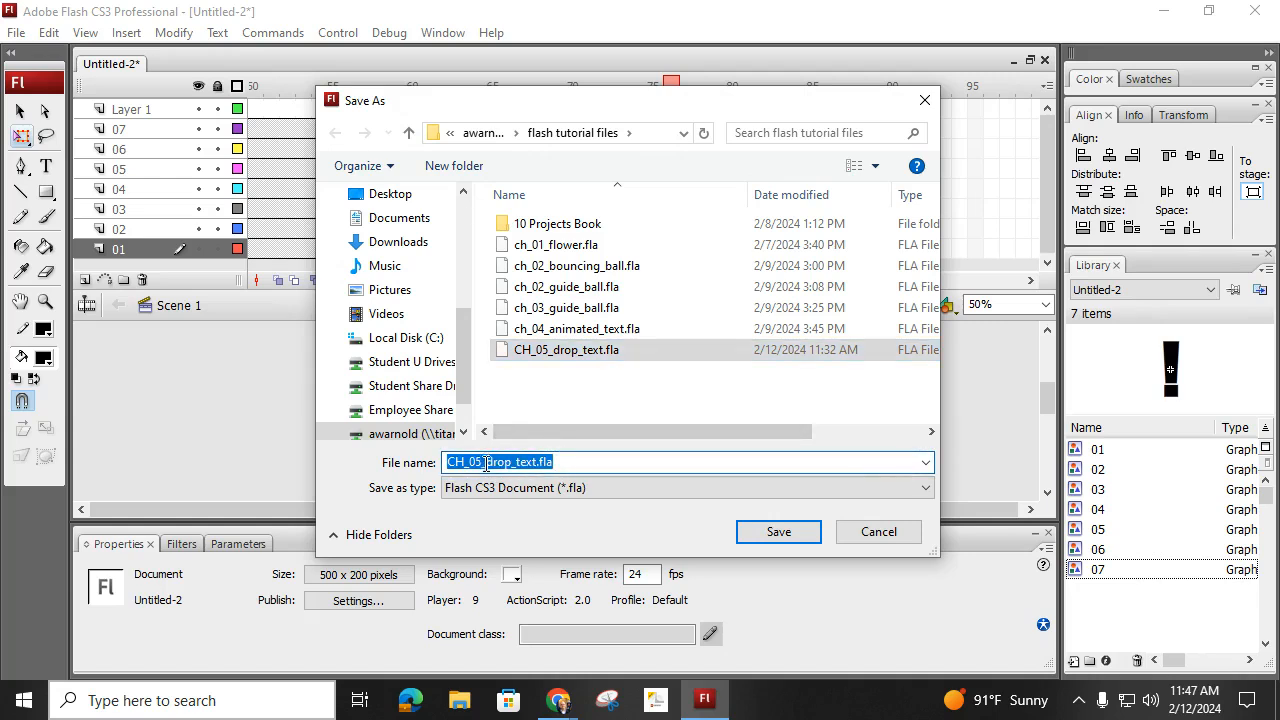
{"action": "left_click", "coordinate": [548, 461]}
{"action": "left_click_drag", "start_coordinate": [562, 461], "coordinate": [480, 462]}
{"action": "type", "text": "6"}
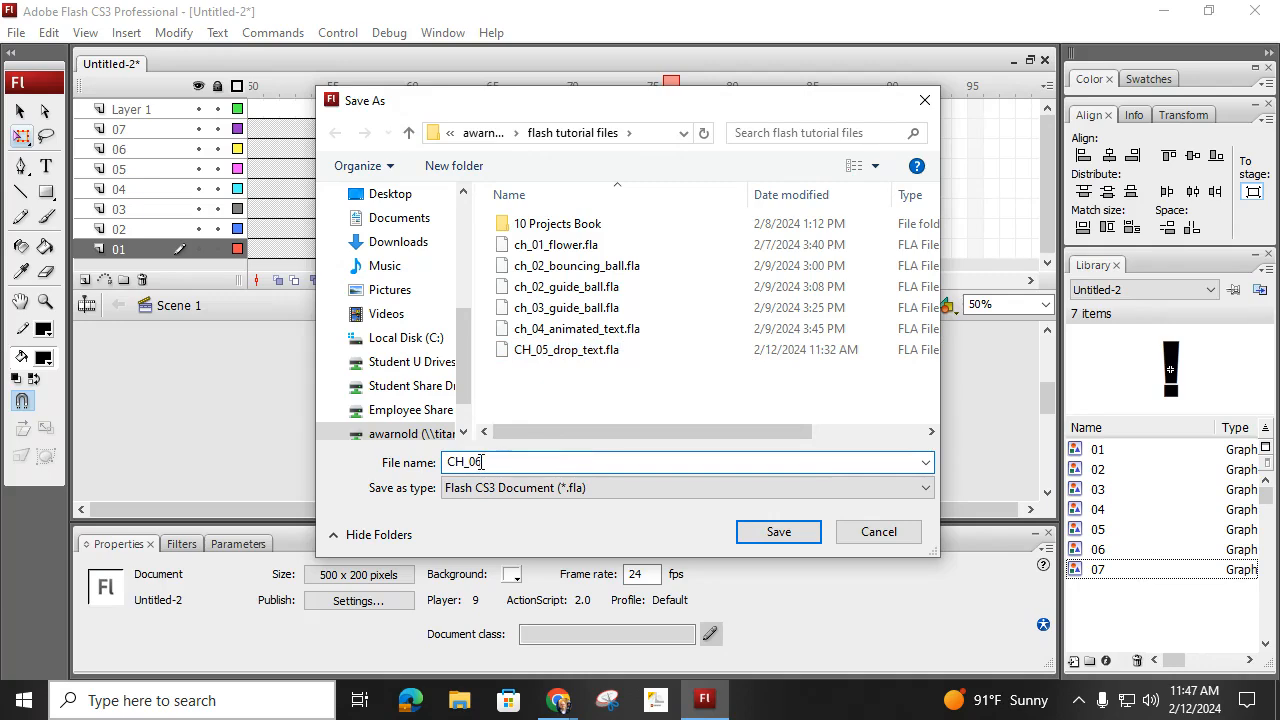
{"action": "type", "text": "LA_kat"}
{"action": "key", "text": "Return"}
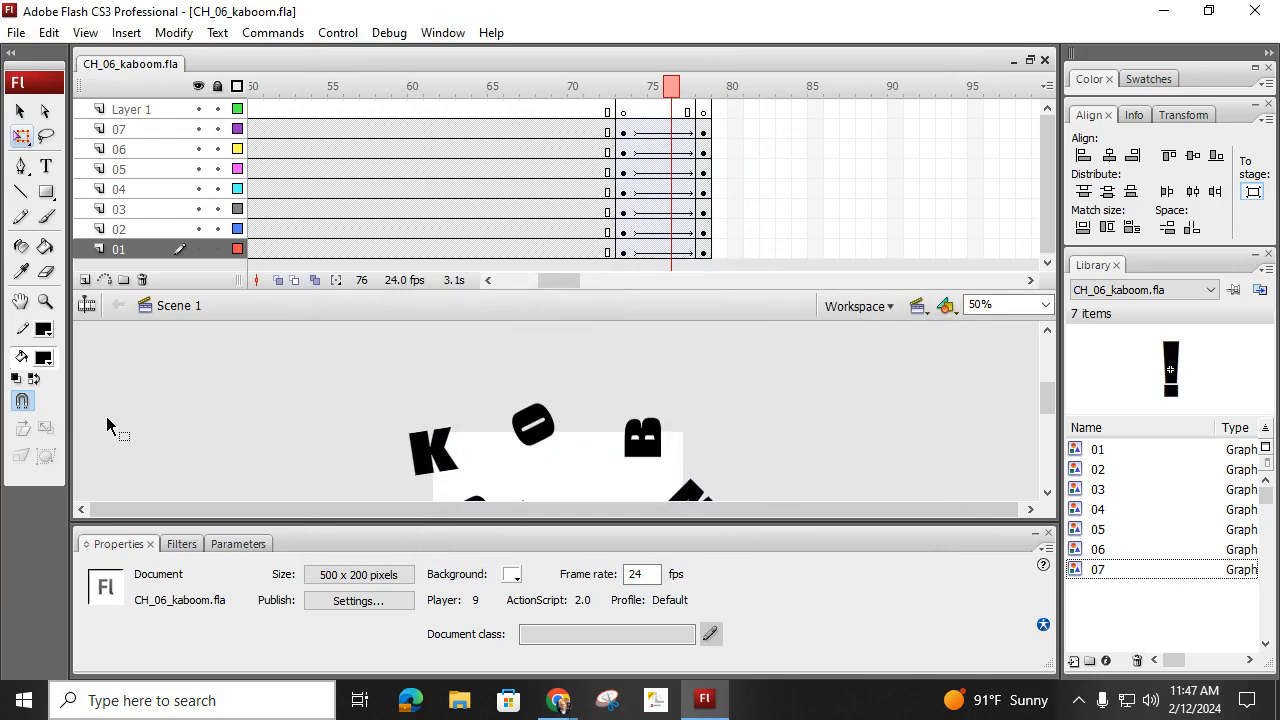
- Run Test Movie on the saved CH_06_kaboom.fla animation
{"action": "key", "text": "ctrl+Return"}
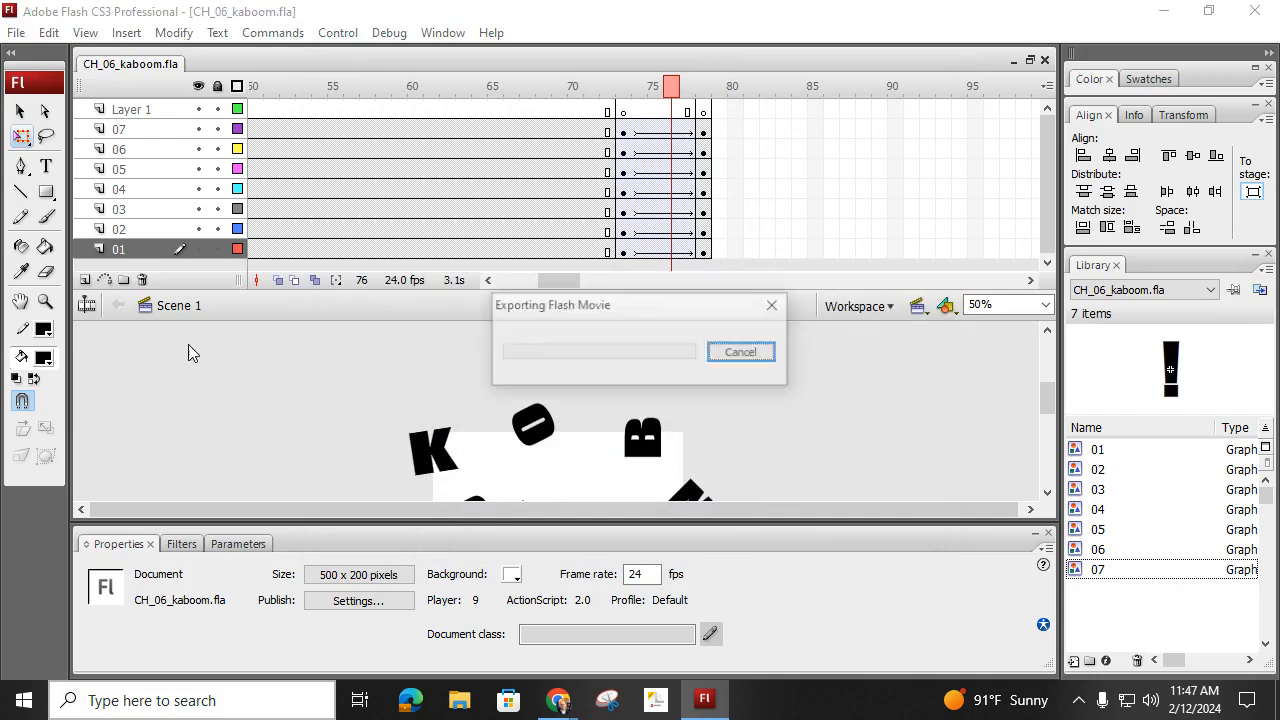
{"action": "key", "text": "alt+Tab"}
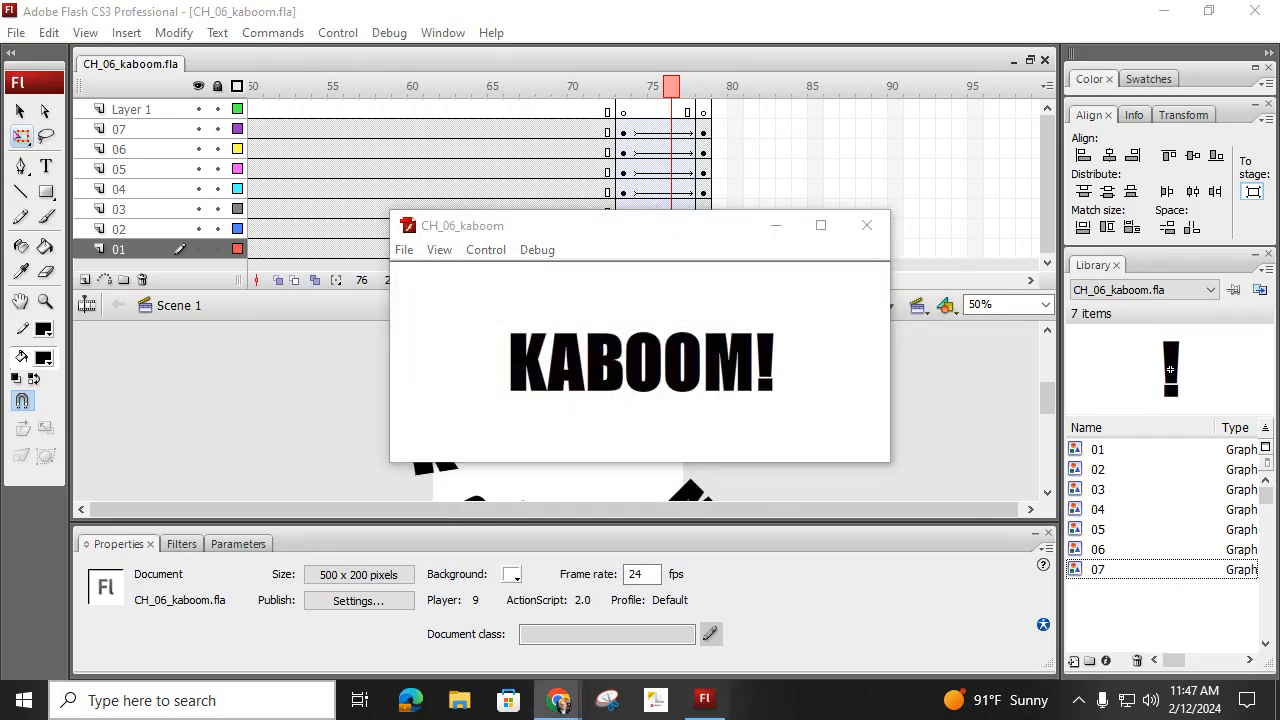